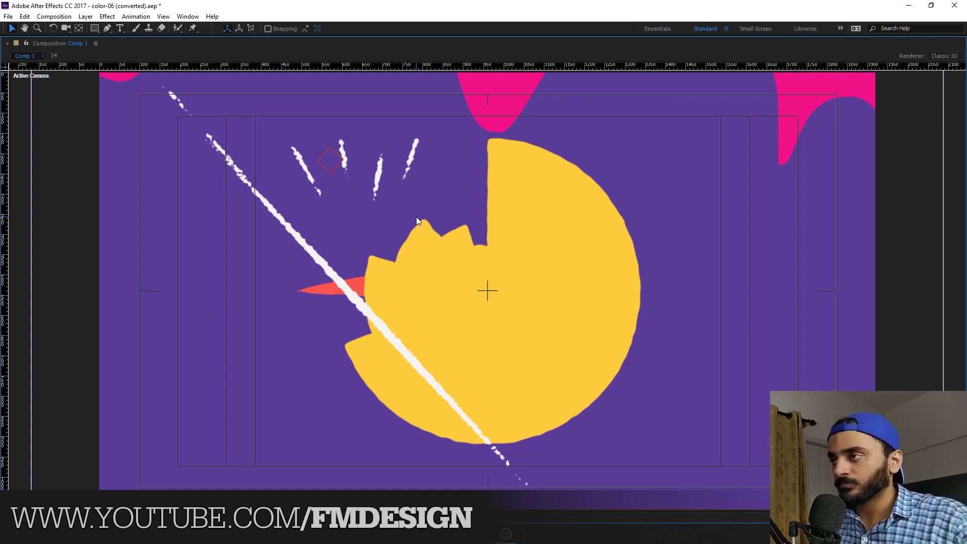
Play and stop the composition preview, then restore the full panel layout
{"action": "key", "text": "space"}
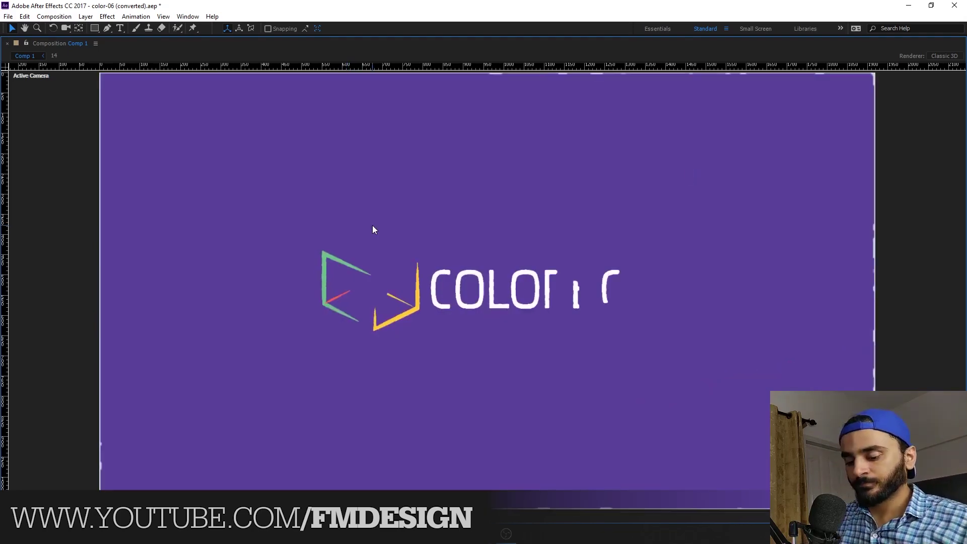
{"action": "key", "text": "space"}
{"action": "key", "text": "grave"}
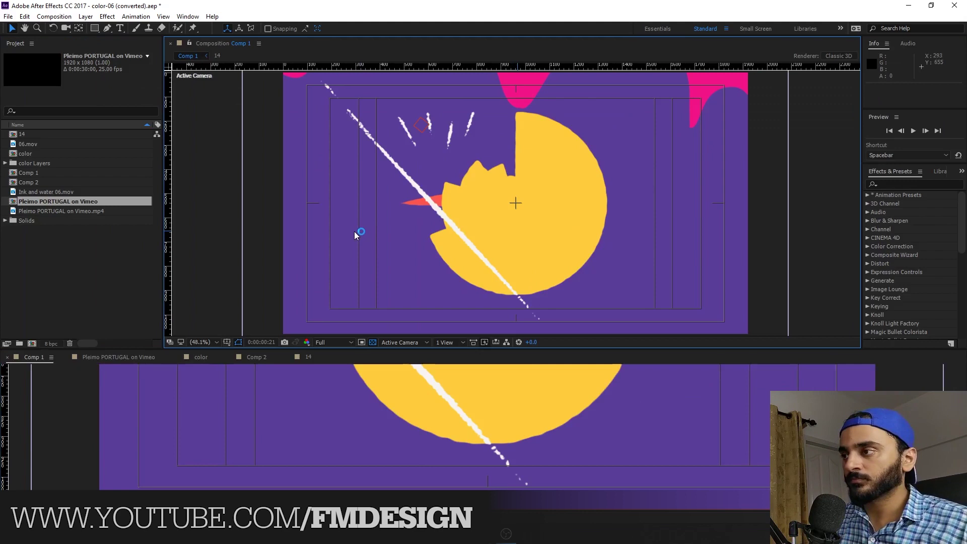
Move to the yellow frame at 0:00:01:14 and enlarge the composition viewer over the timeline
{"action": "left_click_drag", "start_coordinate": [492, 377], "coordinate": [561, 388]}
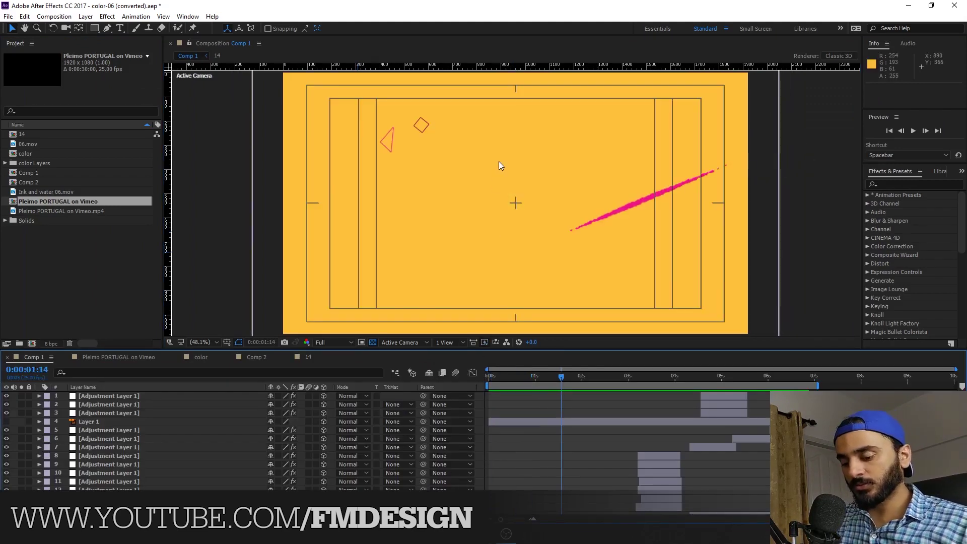
{"action": "scroll", "coordinate": [499, 161], "scroll_direction": "up", "scroll_amount": 1}
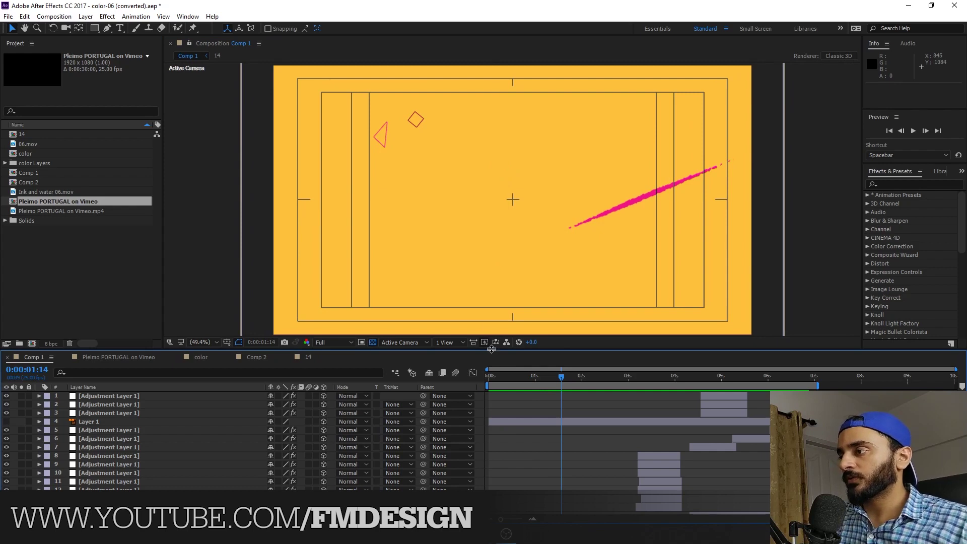
{"action": "left_click_drag", "start_coordinate": [490, 352], "coordinate": [558, 419]}
Select the Pleimo PORTUGAL on Vimeo.mp4 footage in the Project panel
{"action": "left_click", "coordinate": [48, 242]}
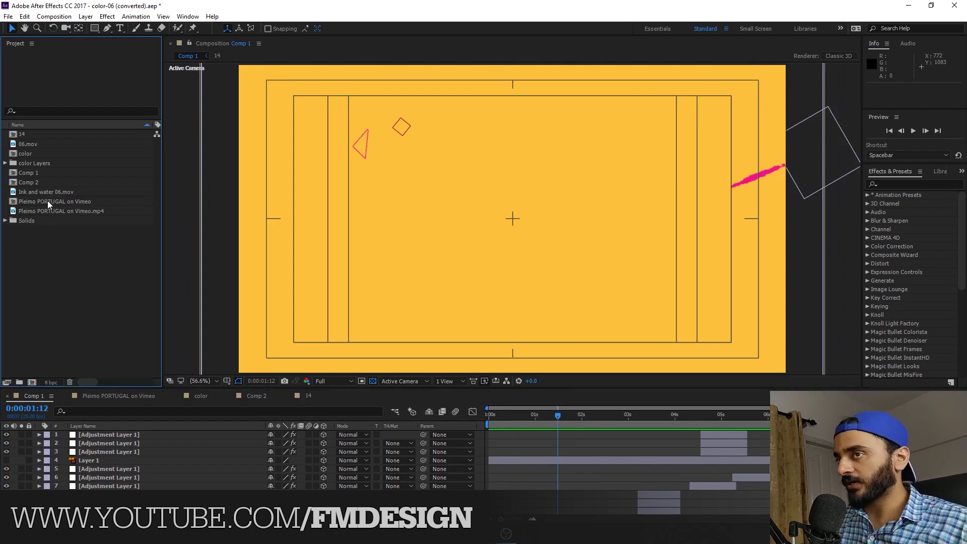
{"action": "left_click", "coordinate": [44, 213]}
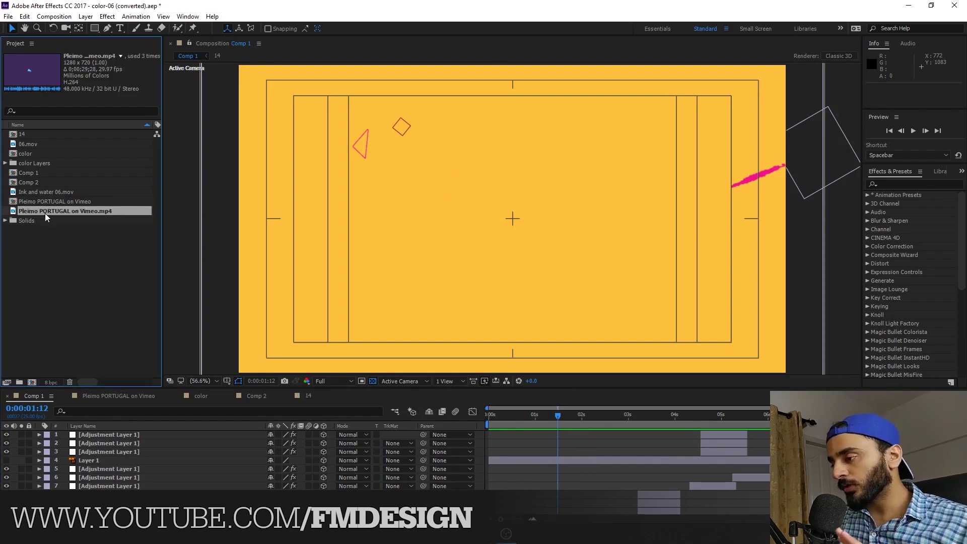
{"action": "double_click", "coordinate": [44, 213]}
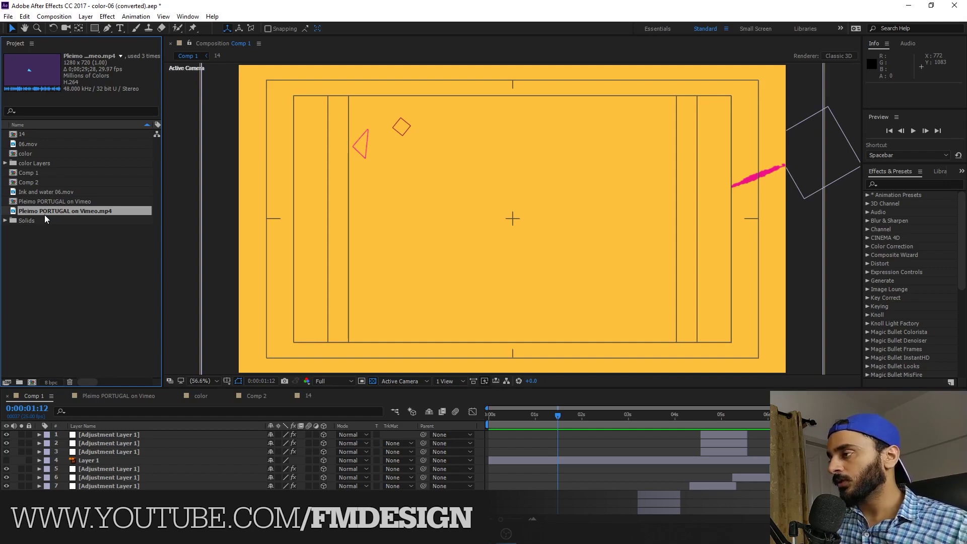
{"action": "left_click", "coordinate": [46, 300]}
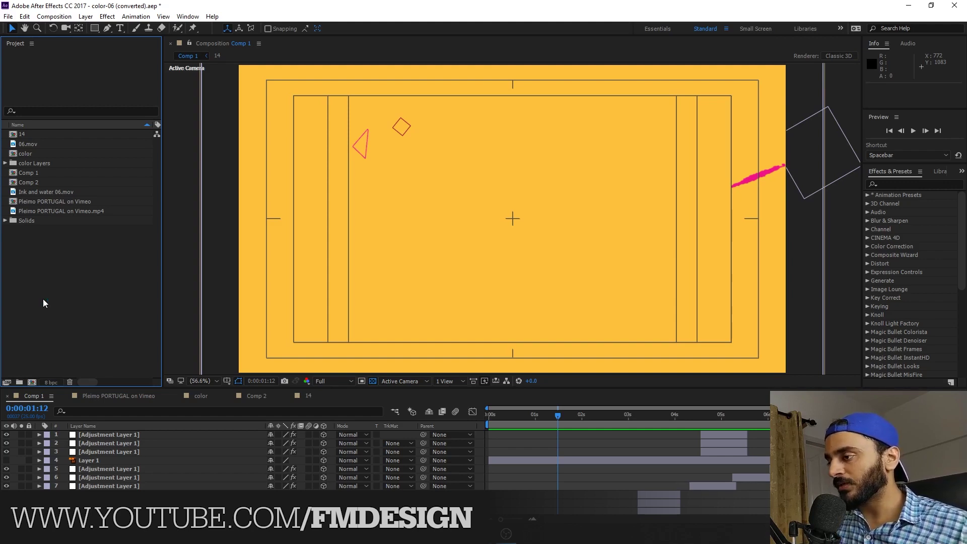
{"action": "left_click", "coordinate": [45, 212]}
Reveal the Pleimo PORTUGAL on Vimeo.mp4 footage in File Explorer
{"action": "right_click", "coordinate": [45, 211]}
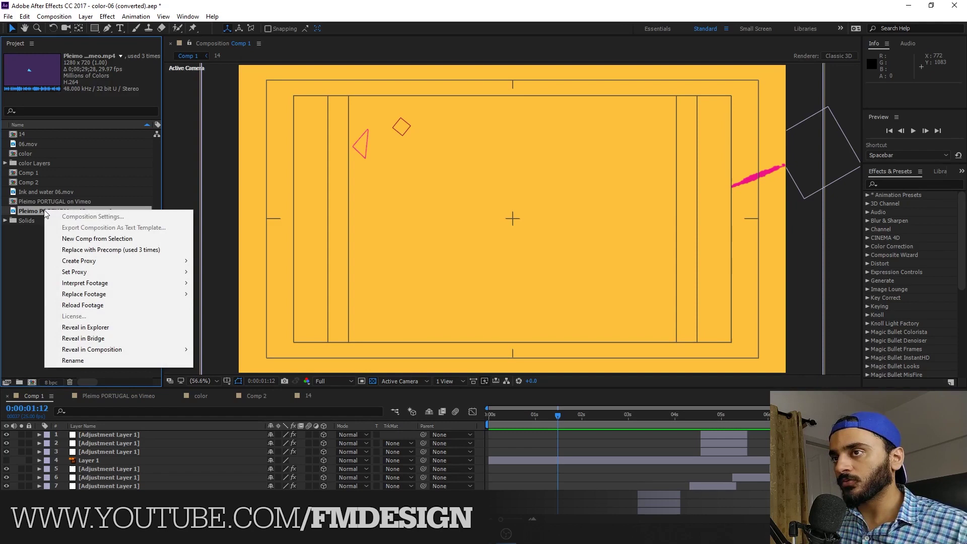
{"action": "mouse_move", "coordinate": [90, 295]}
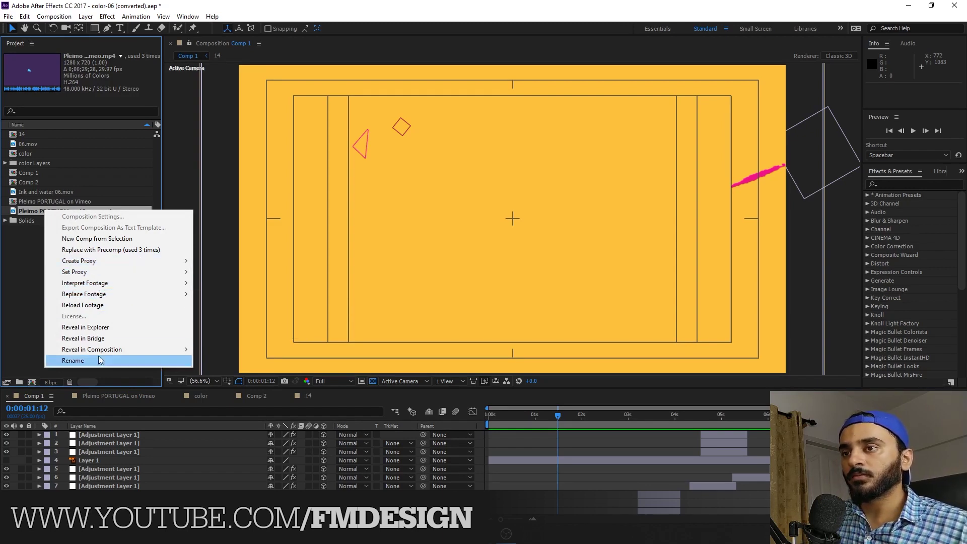
{"action": "left_click", "coordinate": [95, 328]}
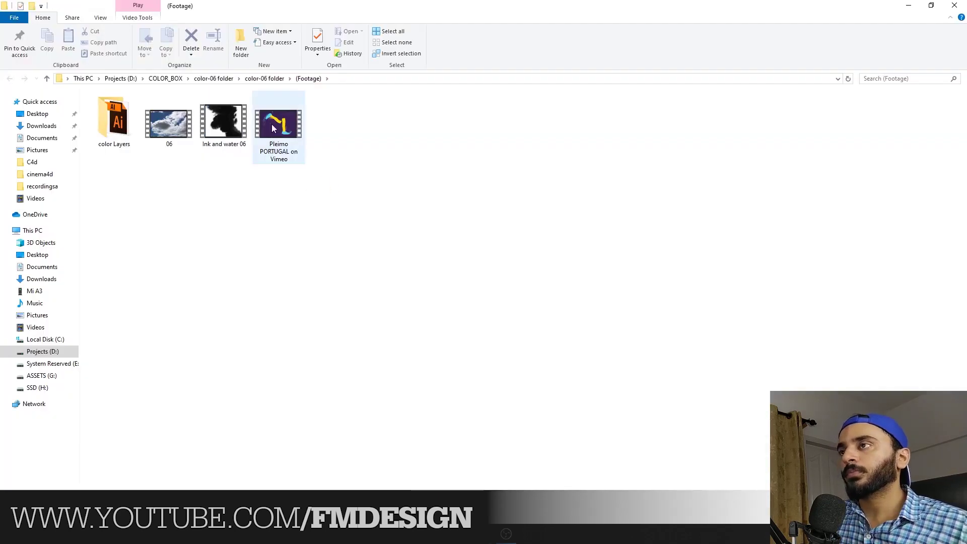
Play the Pleimo PORTUGAL on Vimeo video in MPC-HC x64
{"action": "right_click", "coordinate": [268, 123]}
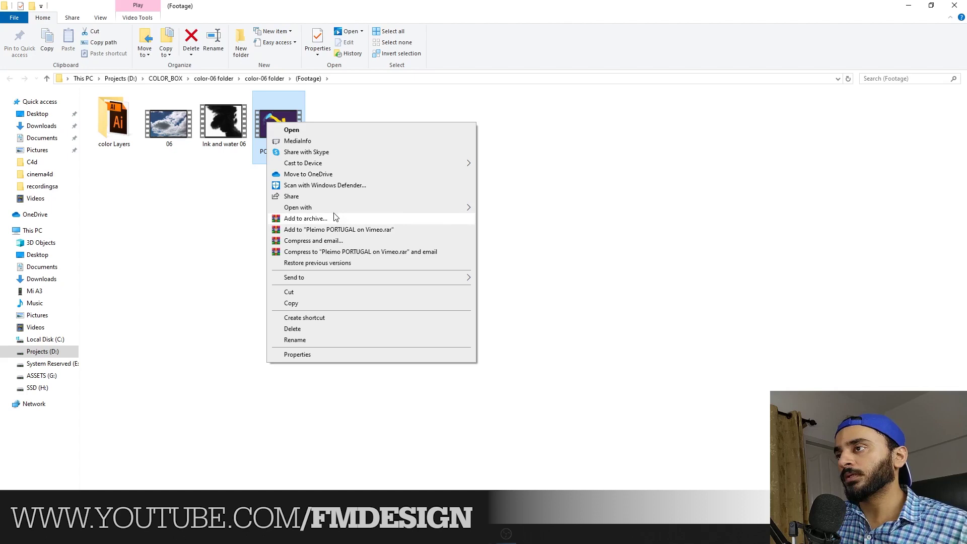
{"action": "mouse_move", "coordinate": [332, 209]}
{"action": "left_click", "coordinate": [504, 218]}
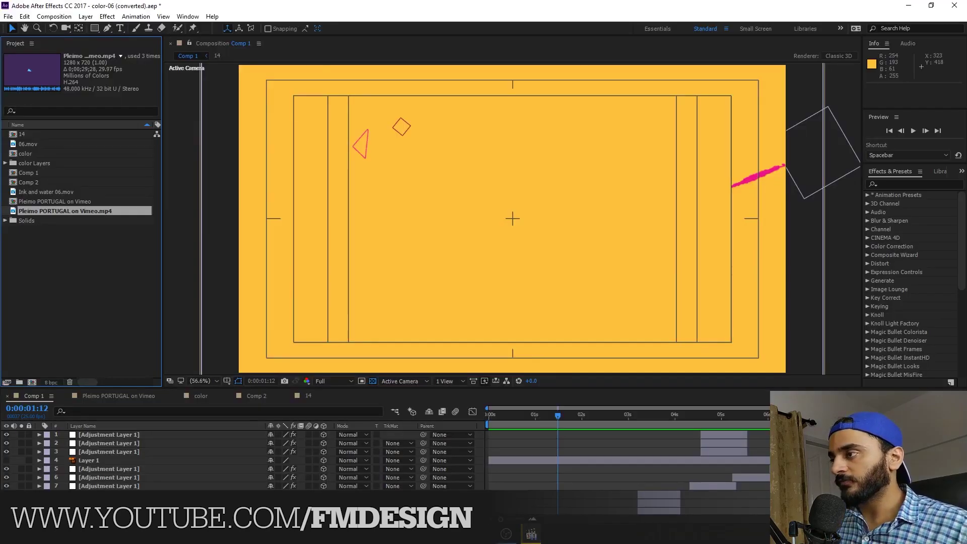
Preview the whole COLORBOX reveal, then park on the yellow frame at 0:00:01:15
{"action": "key", "text": "space"}
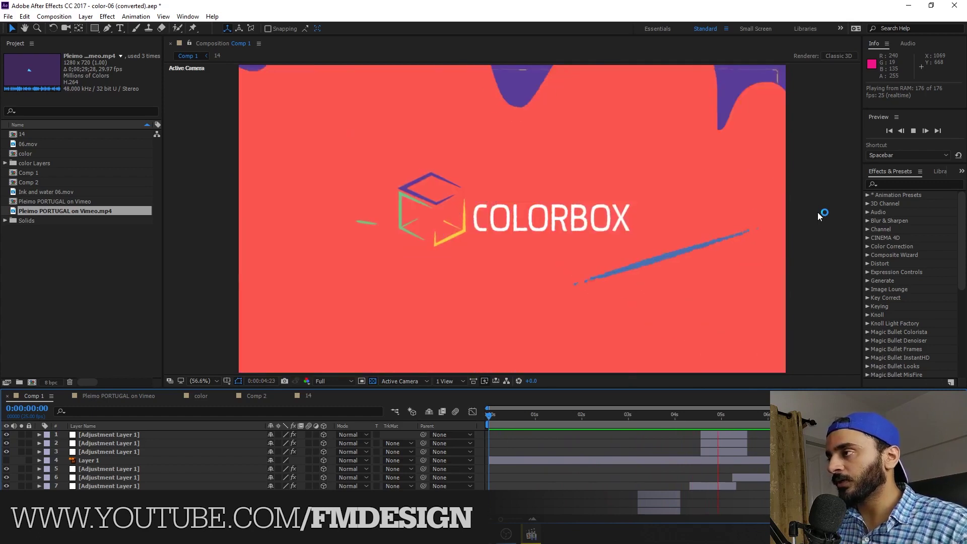
{"action": "key", "text": "space"}
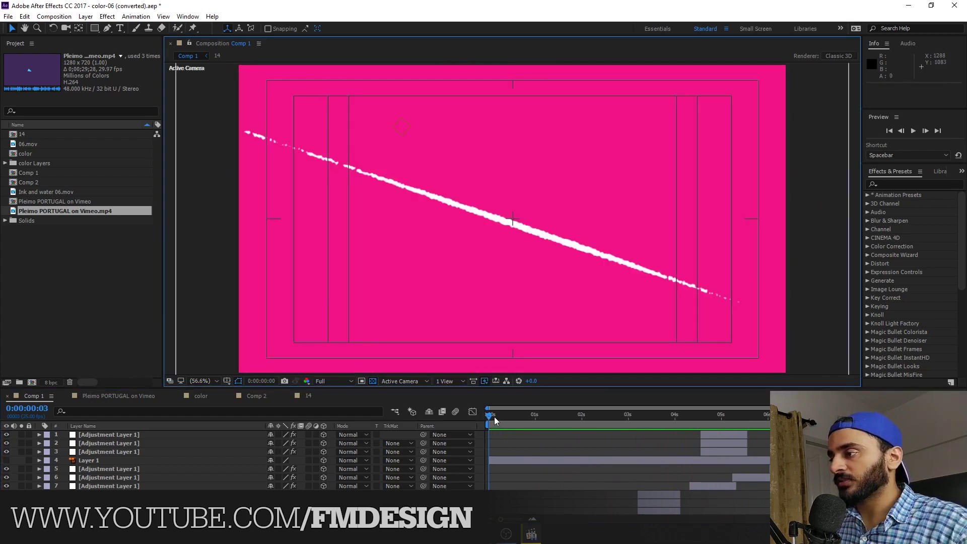
{"action": "left_click", "coordinate": [509, 415]}
{"action": "left_click_drag", "start_coordinate": [532, 424], "coordinate": [563, 422]}
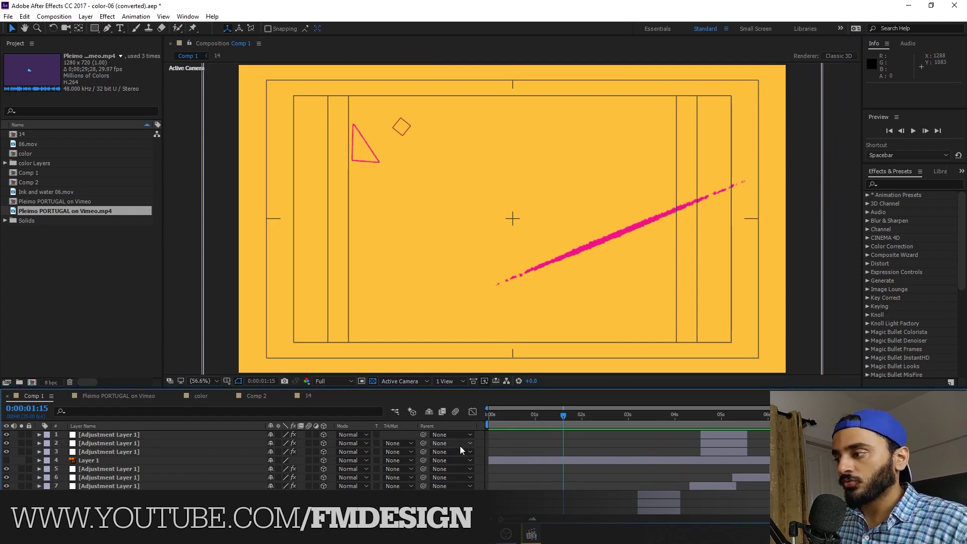
{"action": "scroll", "coordinate": [546, 468], "scroll_direction": "down", "scroll_amount": 15}
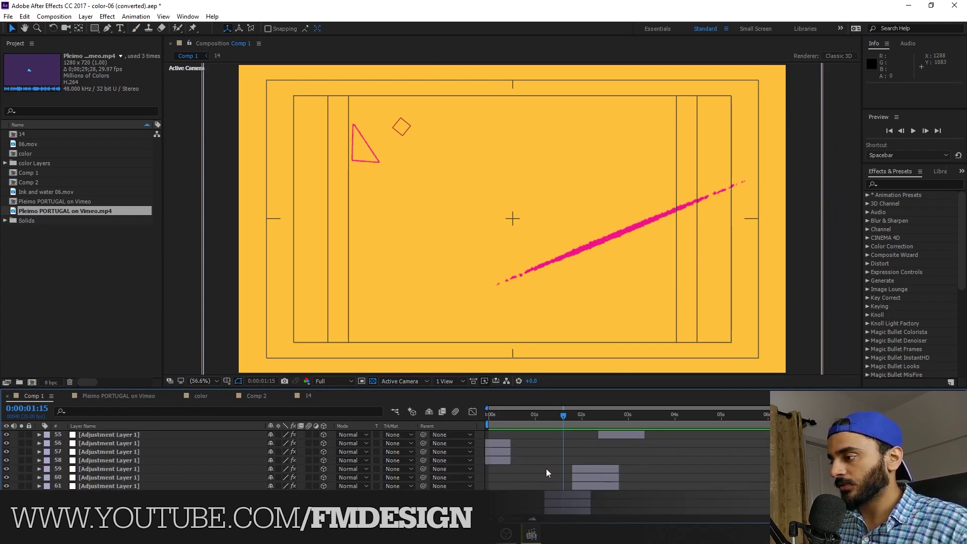
Solo adjustment layer 56 at 0:00:00:04 and show the comp background as black
{"action": "left_click_drag", "start_coordinate": [506, 414], "coordinate": [496, 414]}
{"action": "left_click", "coordinate": [493, 443]}
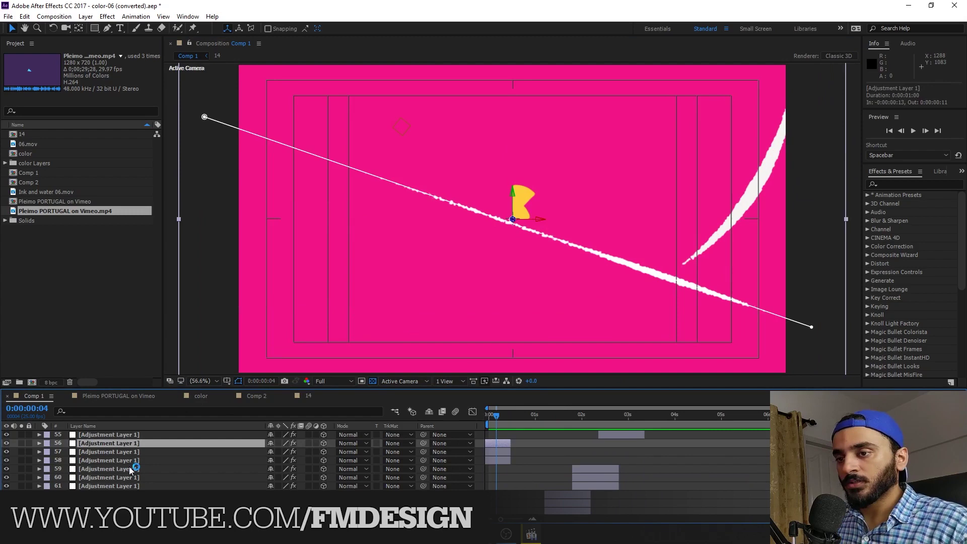
{"action": "left_click", "coordinate": [23, 443]}
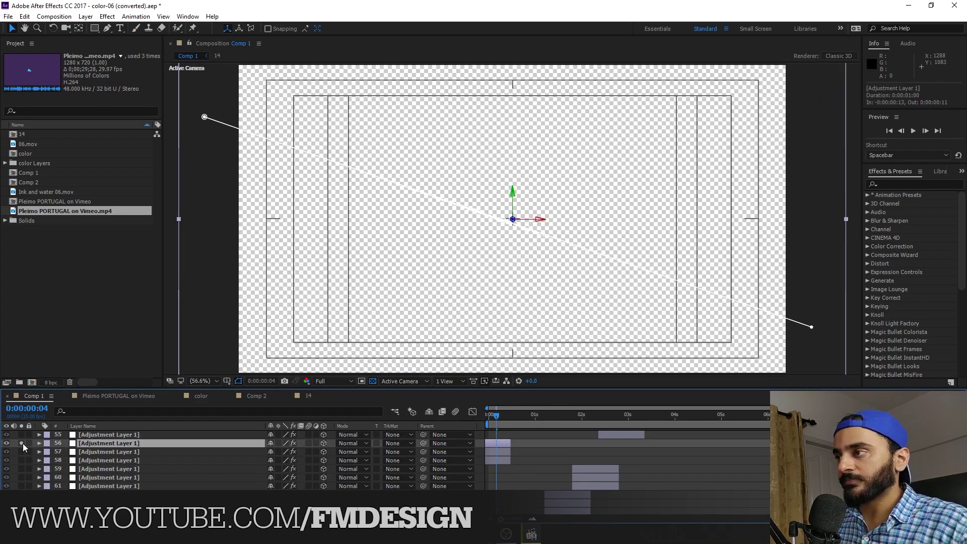
{"action": "left_click", "coordinate": [373, 382]}
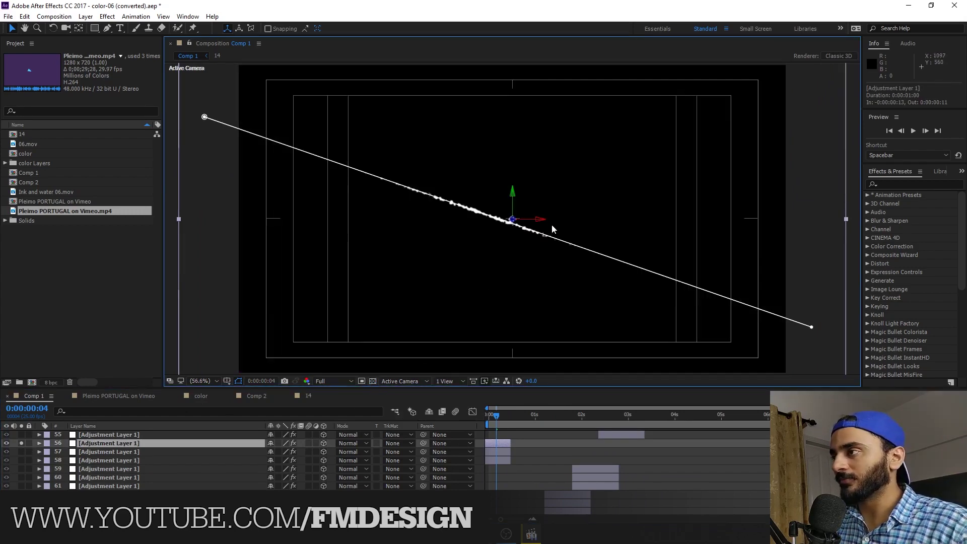
{"action": "left_click", "coordinate": [533, 466]}
{"action": "left_click", "coordinate": [503, 443]}
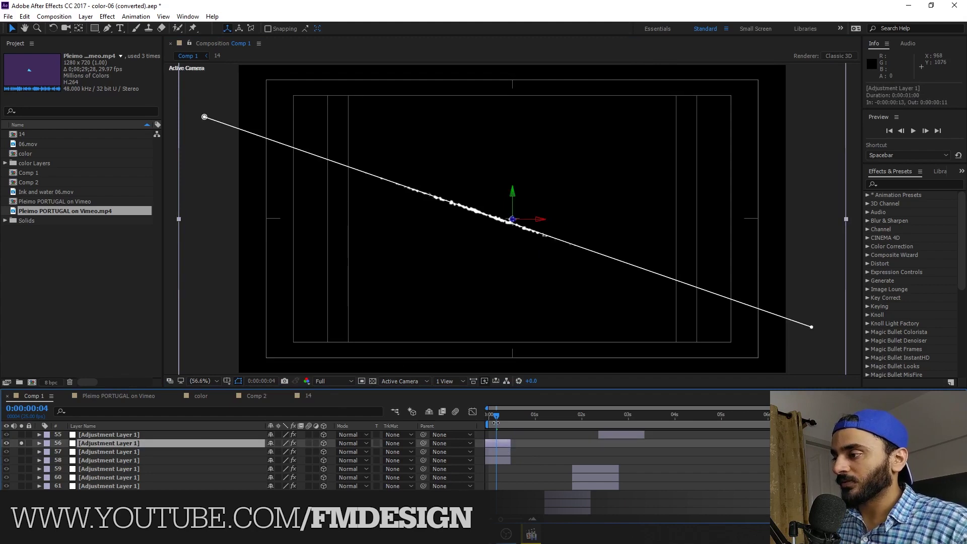
{"action": "left_click_drag", "start_coordinate": [492, 414], "coordinate": [498, 415]}
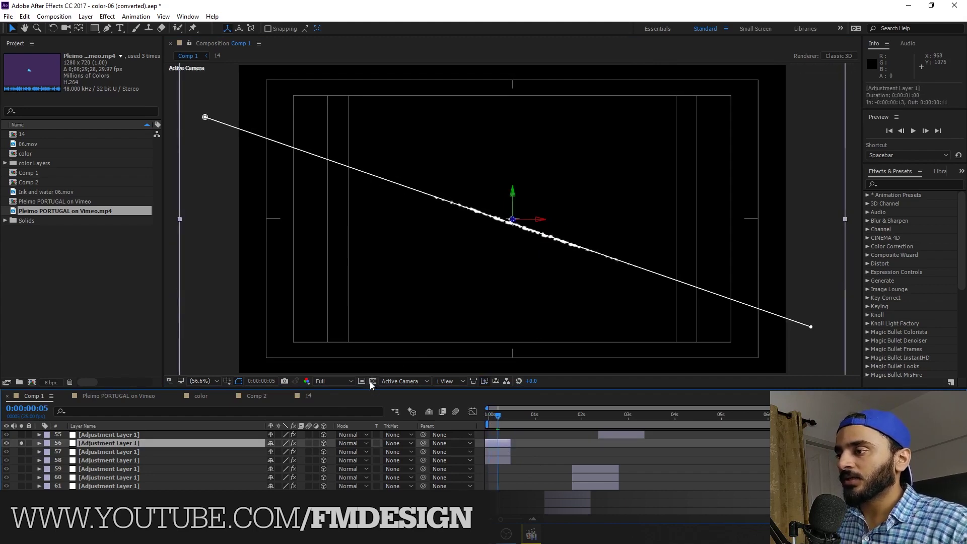
Hide the layer's long path line and watch the stroke grow to full length
{"action": "left_click", "coordinate": [237, 381]}
{"action": "left_click", "coordinate": [238, 382]}
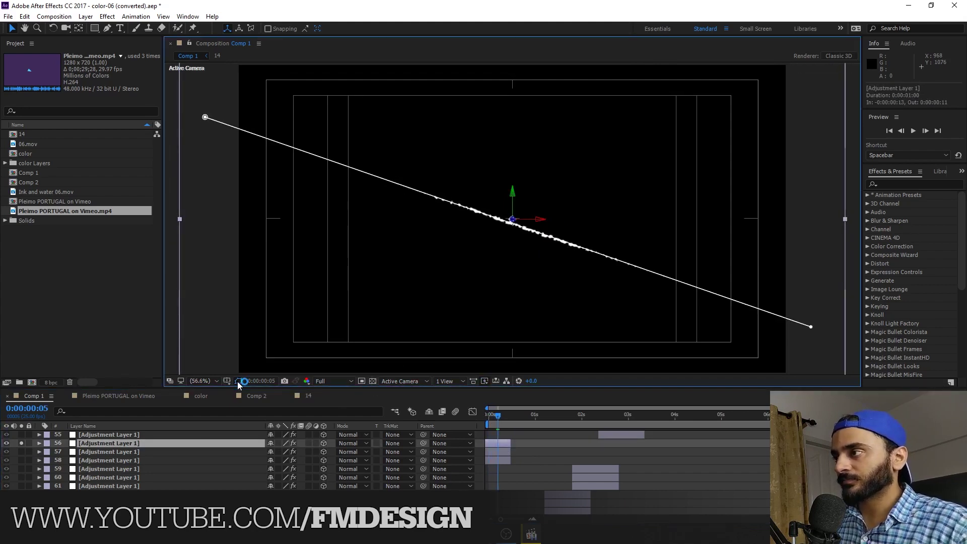
{"action": "left_click", "coordinate": [237, 381]}
{"action": "mouse_move", "coordinate": [495, 420]}
{"action": "left_mouse_down"}
{"action": "mouse_move", "coordinate": [487, 418]}
{"action": "mouse_move", "coordinate": [498, 421]}
{"action": "left_mouse_up"}
Try Adaptive Resolution fast previews, then return to Final Quality while scrubbing the first frames
{"action": "left_click", "coordinate": [485, 381]}
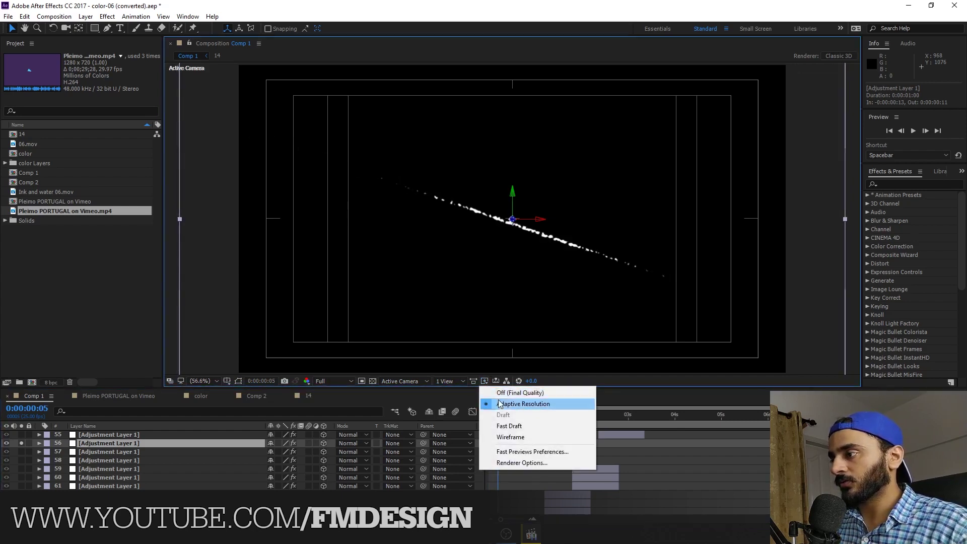
{"action": "left_click", "coordinate": [504, 404]}
{"action": "left_click_drag", "start_coordinate": [496, 418], "coordinate": [491, 420]}
{"action": "left_click", "coordinate": [485, 381]}
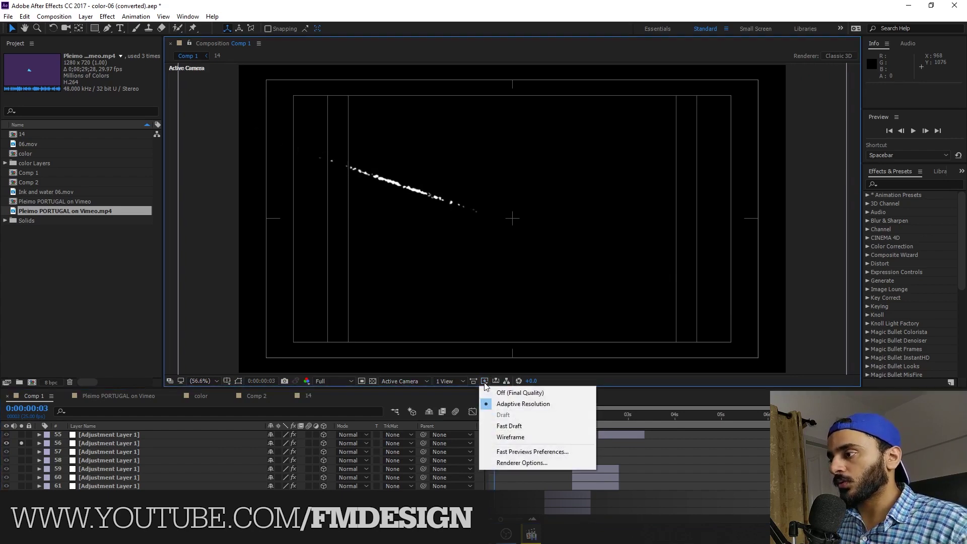
{"action": "left_click", "coordinate": [496, 395]}
{"action": "left_click", "coordinate": [501, 415]}
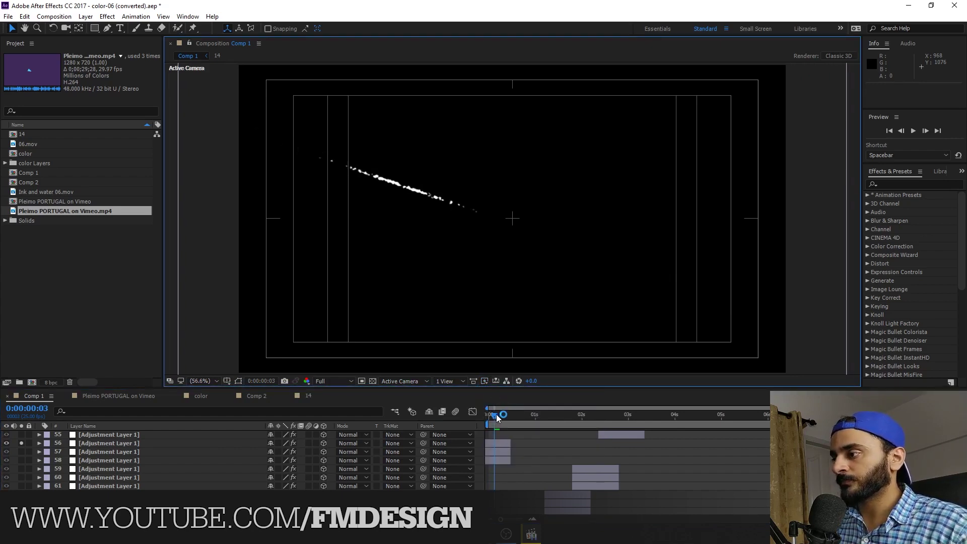
{"action": "mouse_move", "coordinate": [503, 416]}
{"action": "left_mouse_down"}
{"action": "mouse_move", "coordinate": [483, 414]}
{"action": "mouse_move", "coordinate": [498, 413]}
{"action": "left_mouse_up"}
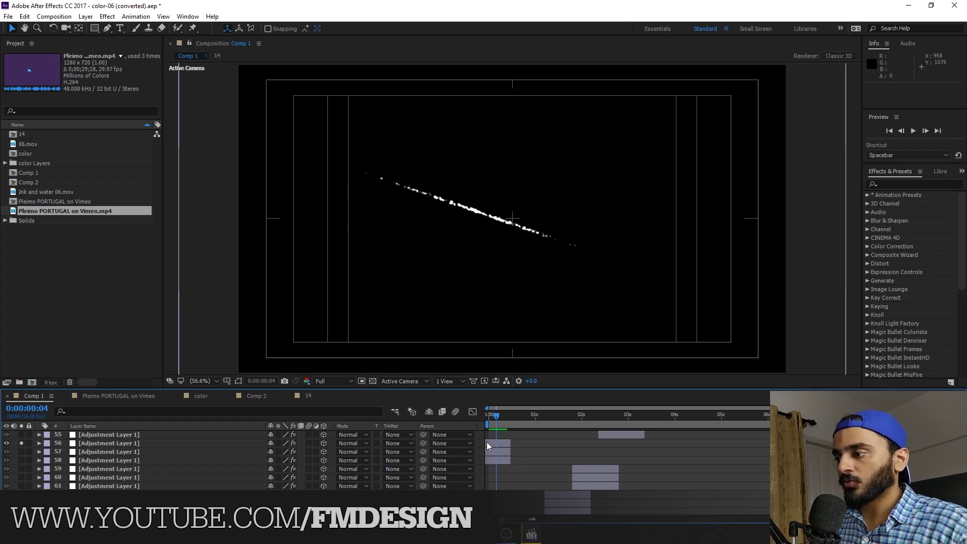
{"action": "left_click", "coordinate": [497, 446]}
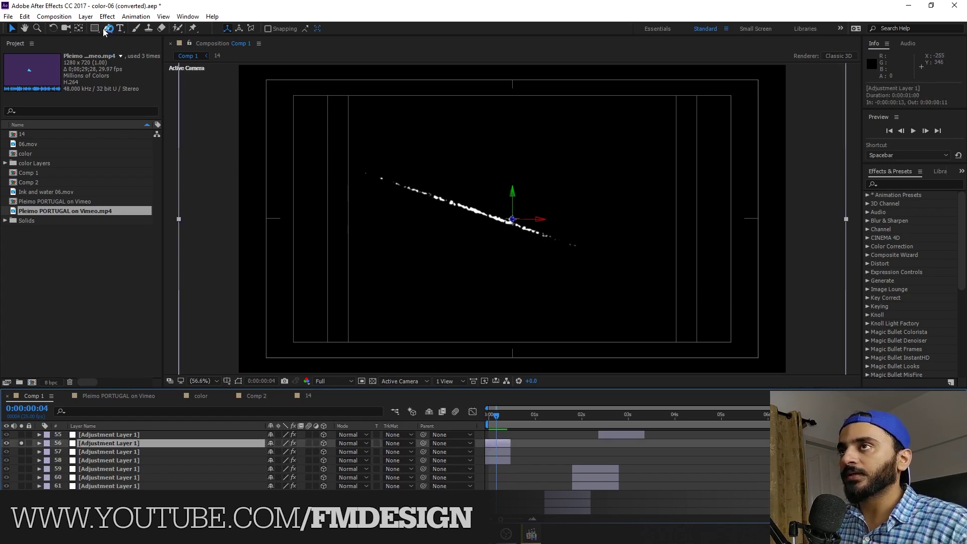
{"action": "left_click", "coordinate": [239, 381]}
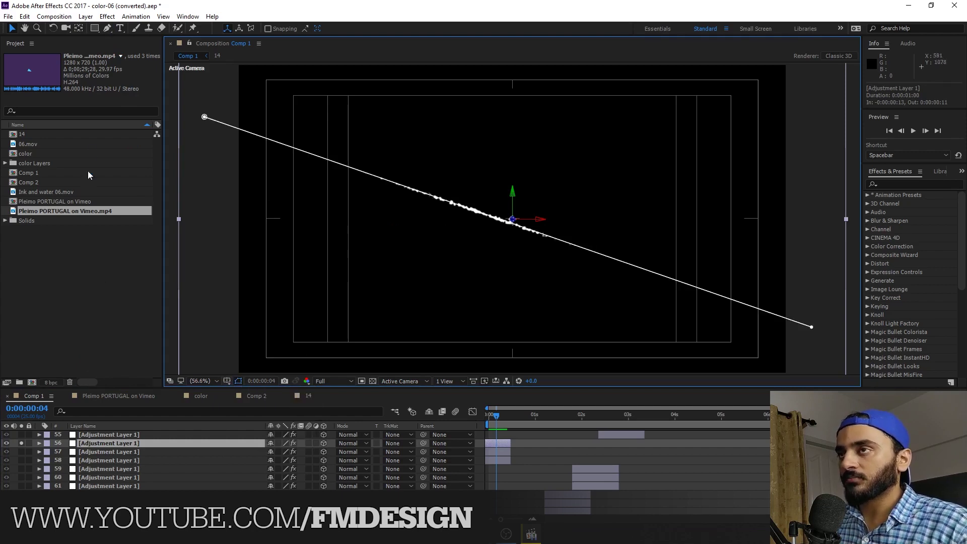
{"action": "left_click", "coordinate": [913, 184]}
{"action": "left_click", "coordinate": [868, 221]}
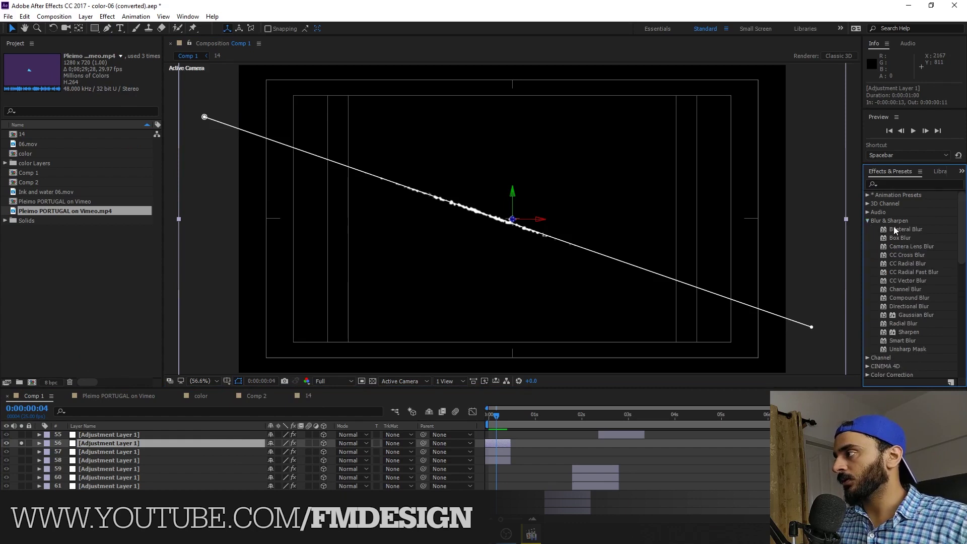
{"action": "left_click", "coordinate": [895, 229]}
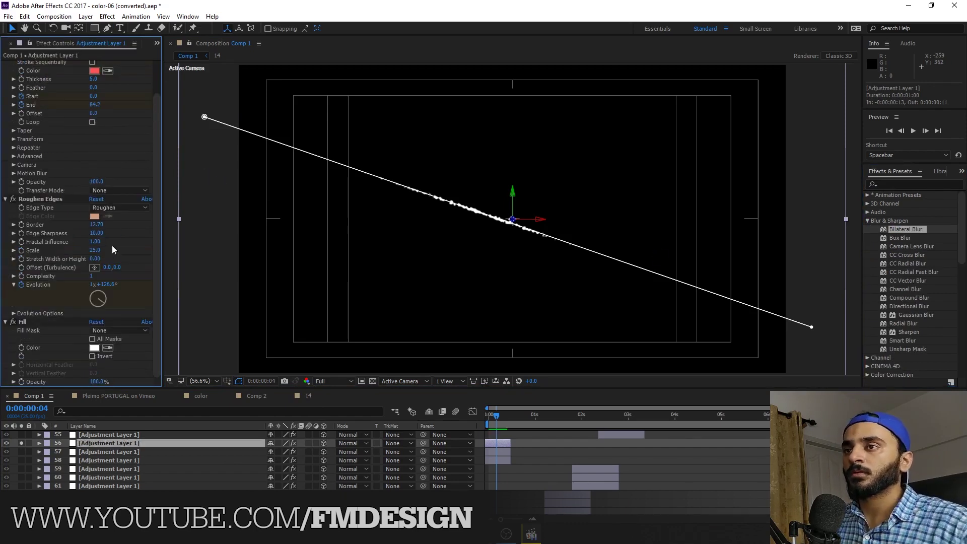
{"action": "scroll", "coordinate": [44, 239], "scroll_direction": "up", "scroll_amount": 3}
{"action": "left_click", "coordinate": [26, 63]}
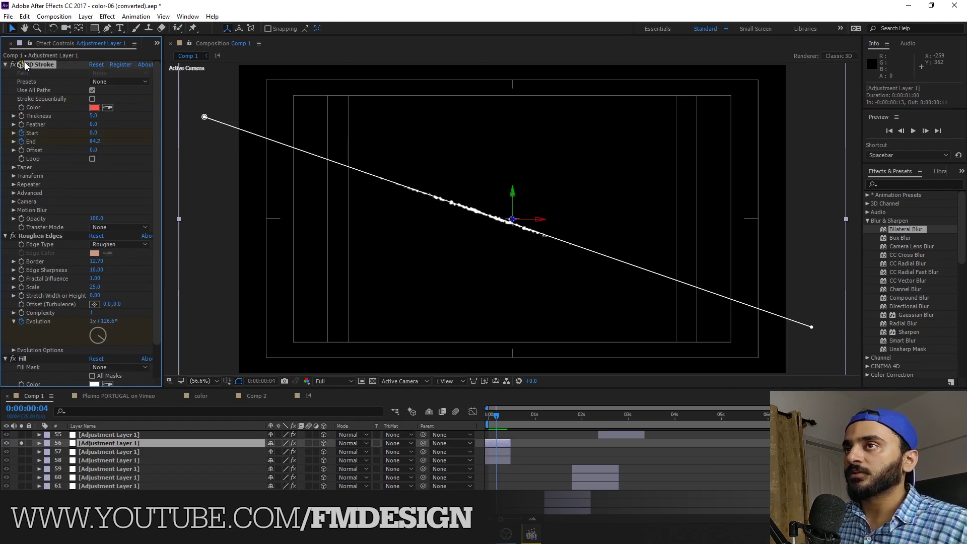
{"action": "left_click", "coordinate": [41, 236]}
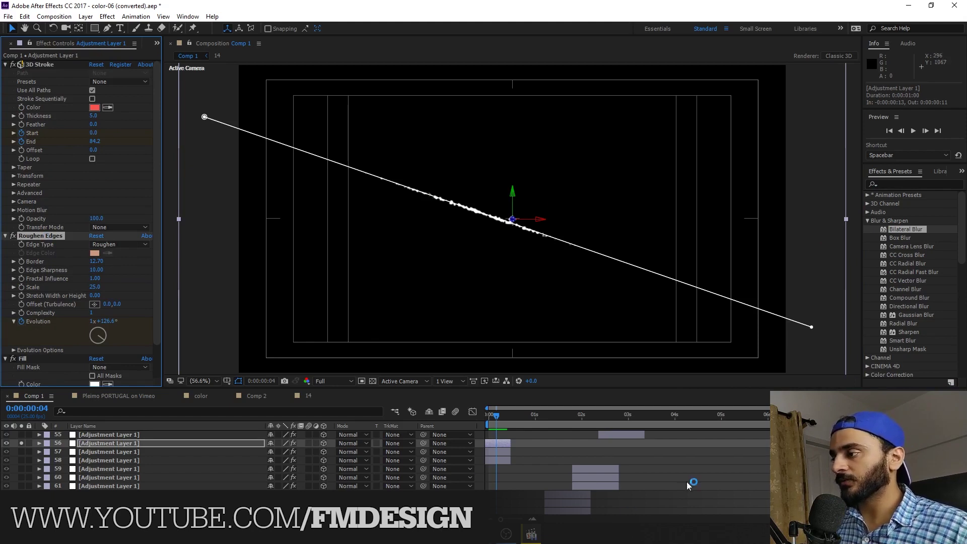
{"action": "key", "text": "ctrl+shift+a"}
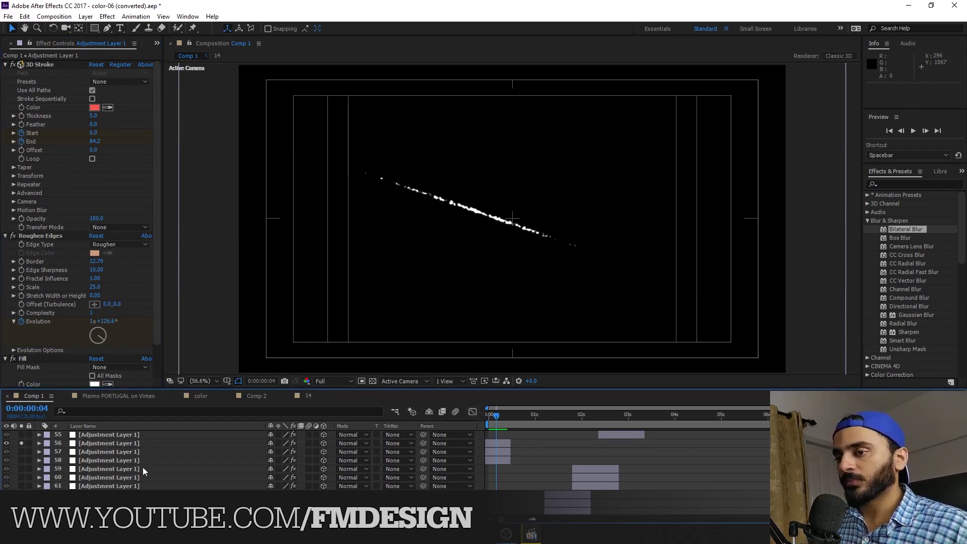
{"action": "left_click", "coordinate": [14, 236]}
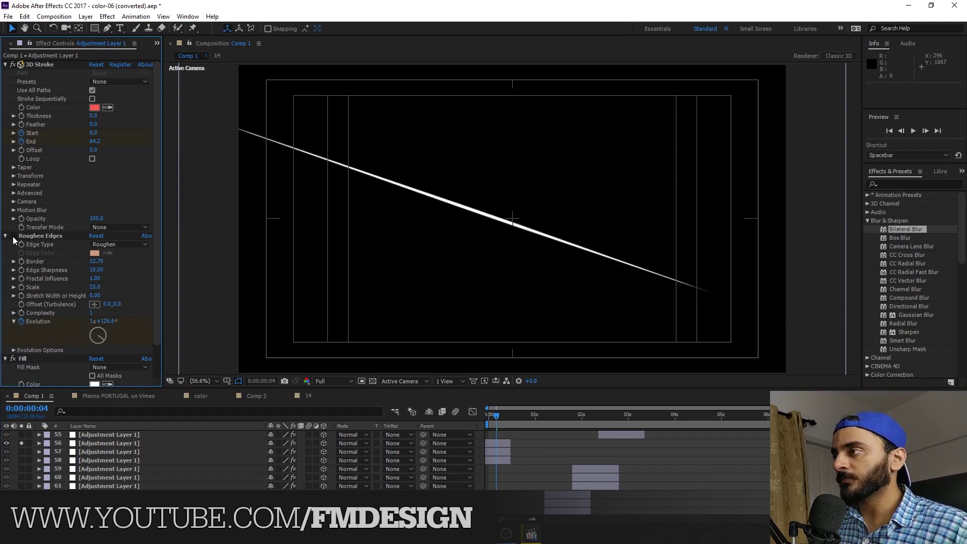
{"action": "left_click", "coordinate": [13, 236]}
{"action": "left_click", "coordinate": [13, 237]}
{"action": "left_click", "coordinate": [14, 236]}
{"action": "left_click", "coordinate": [13, 236]}
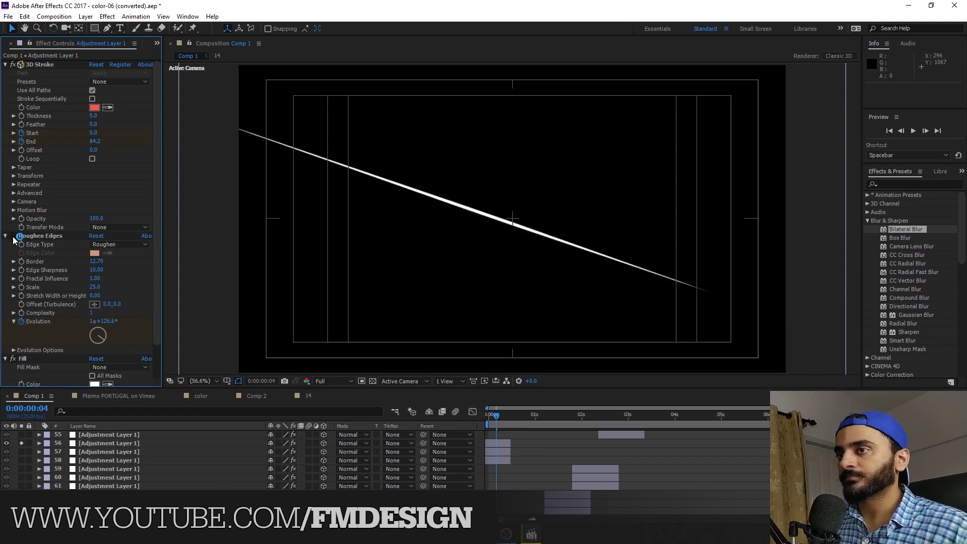
{"action": "left_click", "coordinate": [14, 237]}
{"action": "left_click", "coordinate": [13, 236]}
{"action": "left_click", "coordinate": [13, 236]}
{"action": "left_click", "coordinate": [13, 236]}
{"action": "left_click", "coordinate": [13, 237]}
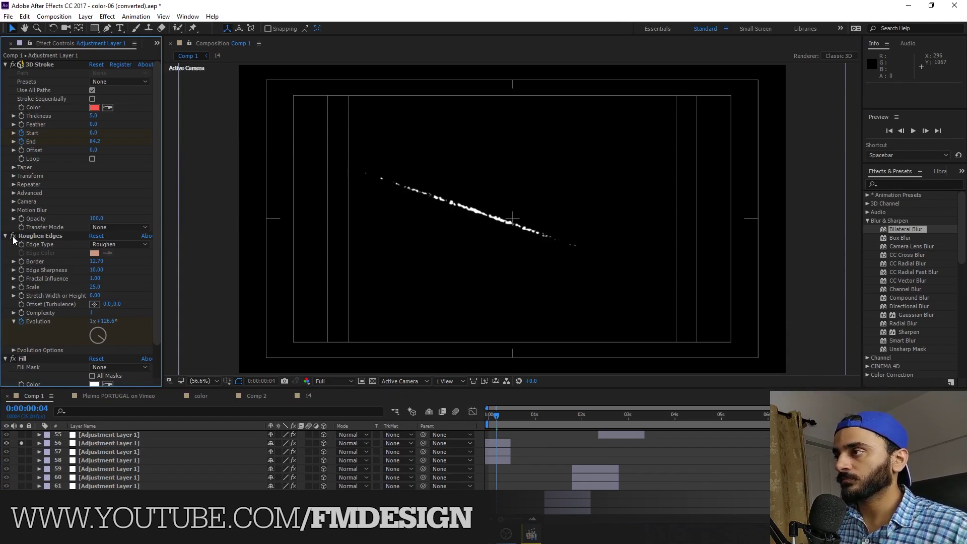
{"action": "left_click", "coordinate": [13, 236]}
{"action": "left_click", "coordinate": [13, 237]}
{"action": "left_click", "coordinate": [13, 237]}
{"action": "left_click", "coordinate": [14, 236]}
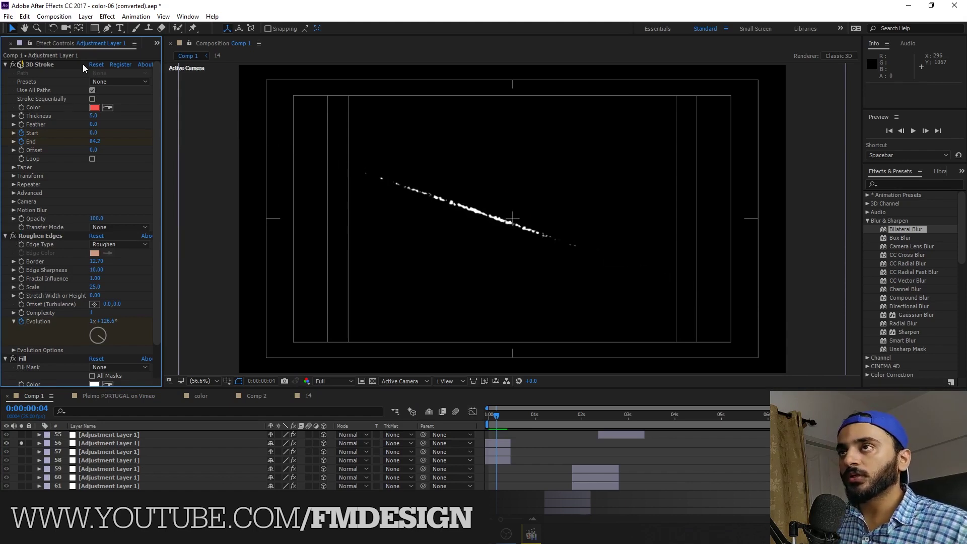
{"action": "left_click", "coordinate": [157, 44]}
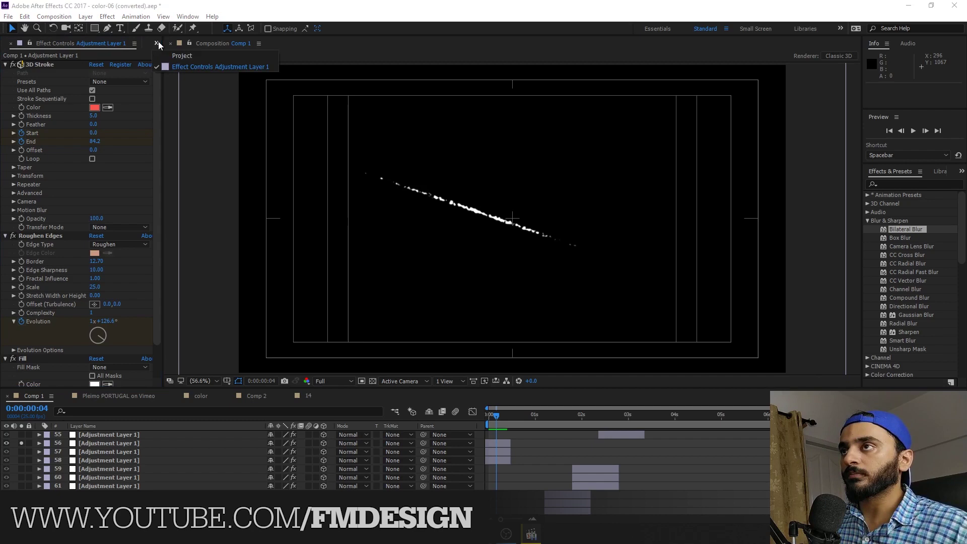
{"action": "left_click", "coordinate": [182, 56]}
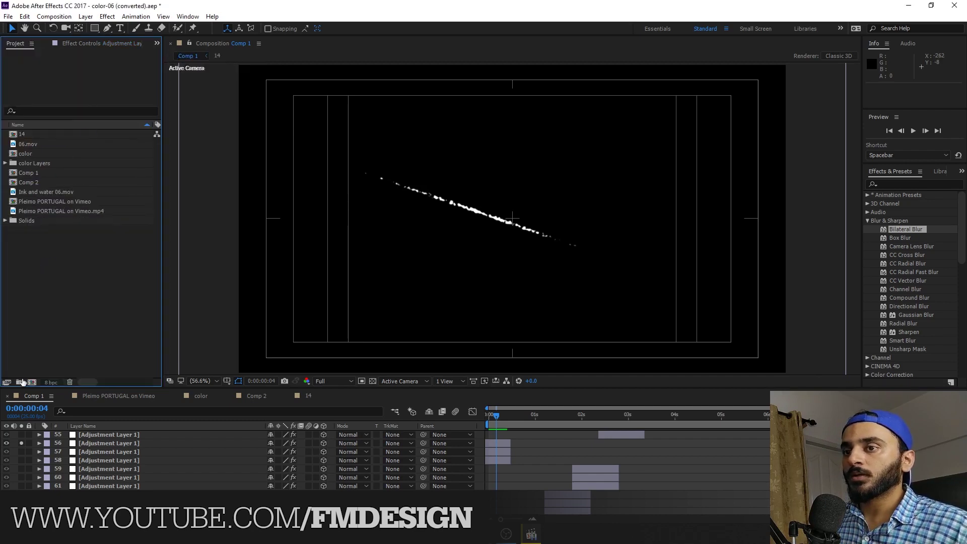
Create Comp 3 and add a new empty shape layer to it
{"action": "left_click", "coordinate": [32, 383]}
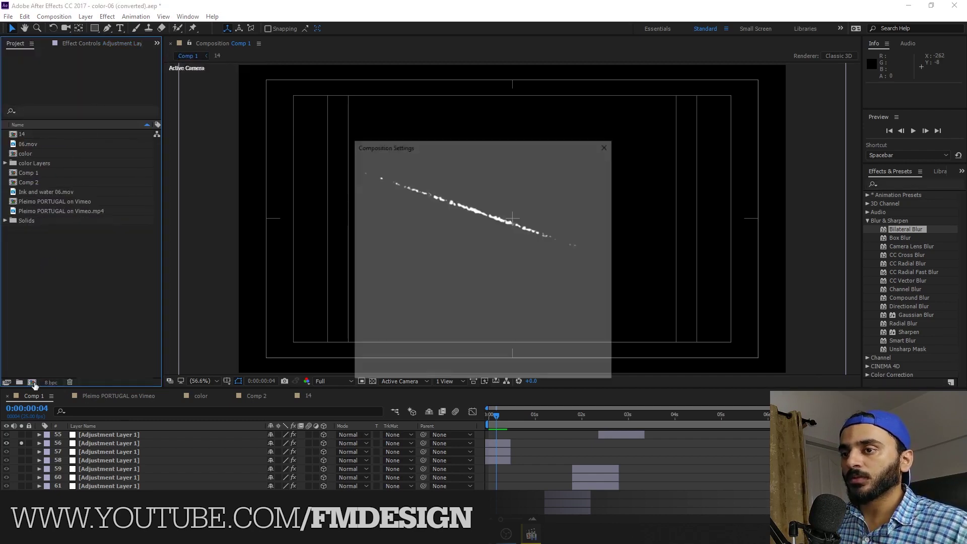
{"action": "left_click", "coordinate": [538, 371]}
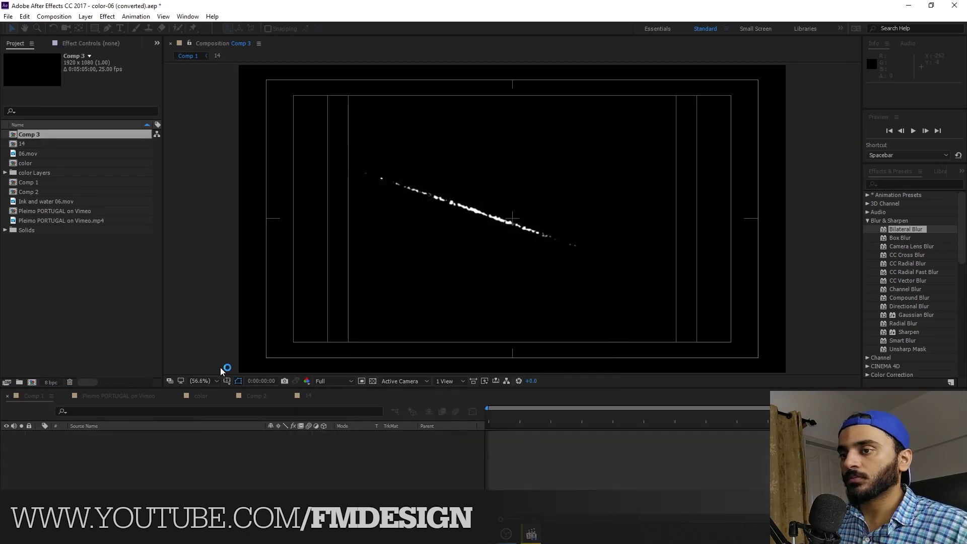
{"action": "right_click", "coordinate": [86, 458]}
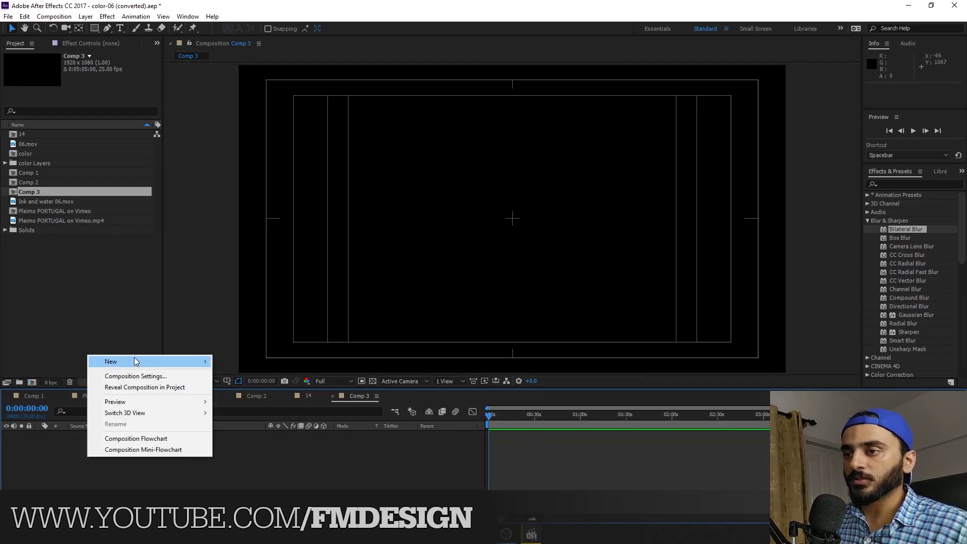
{"action": "mouse_move", "coordinate": [135, 362]}
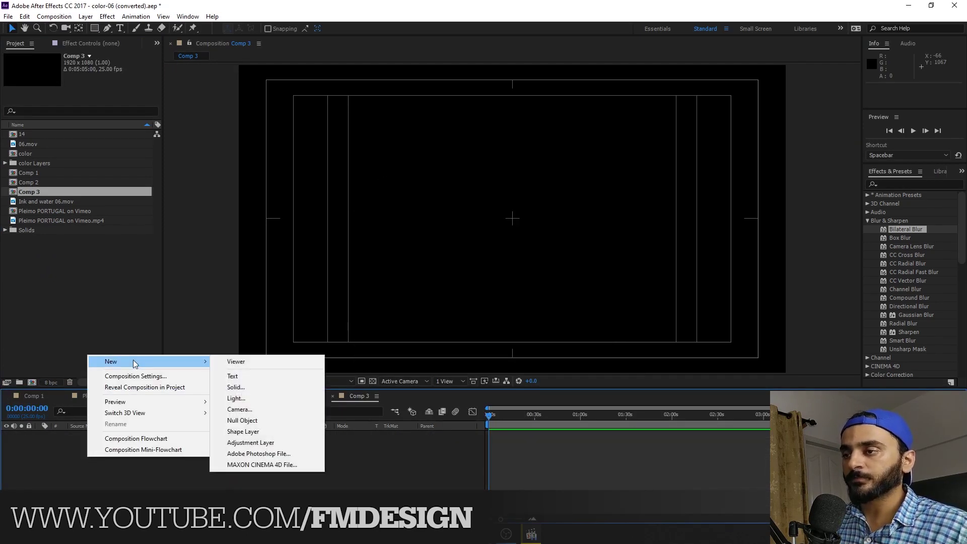
{"action": "left_click", "coordinate": [244, 432]}
Draw a line from the top-left to the bottom-right corner and set its stroke to 10 px
{"action": "left_click", "coordinate": [107, 29]}
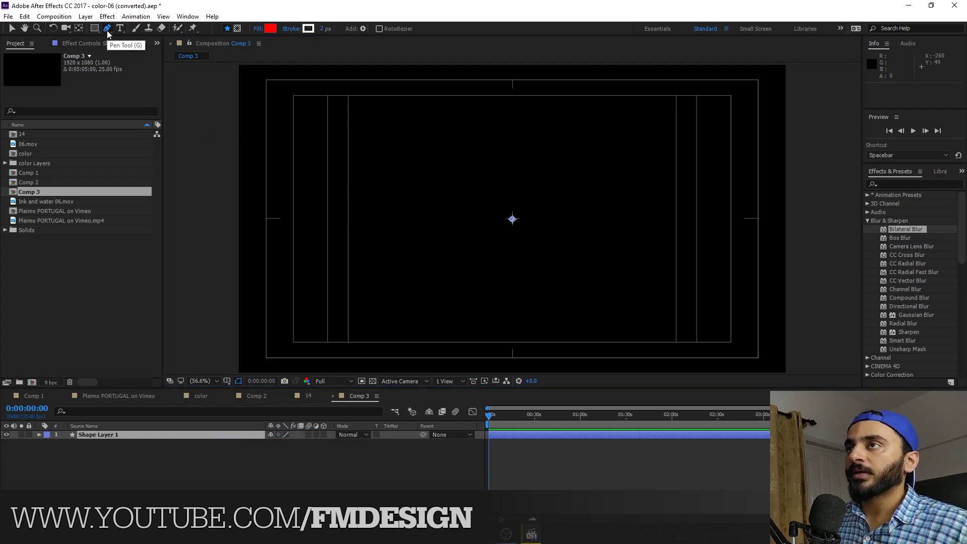
{"action": "left_click", "coordinate": [235, 75]}
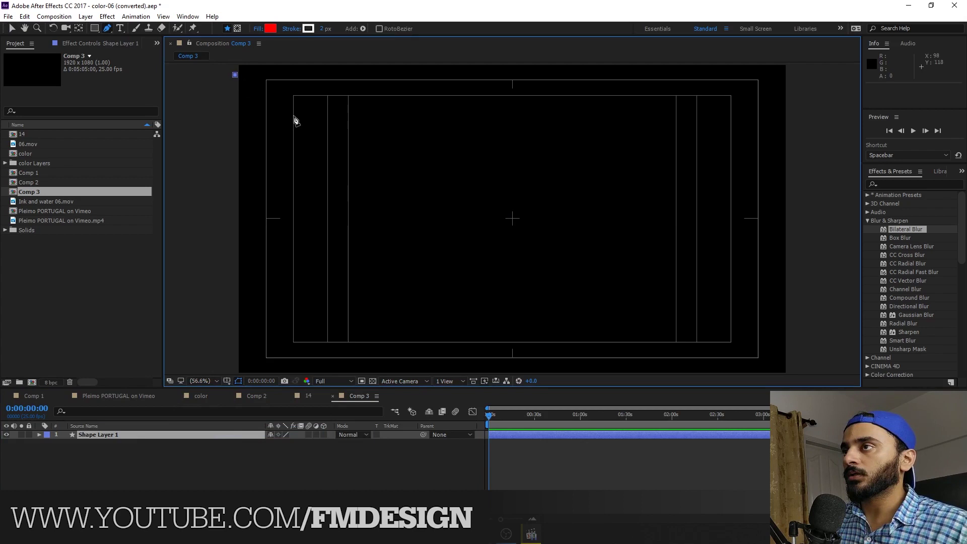
{"action": "left_click", "coordinate": [811, 373]}
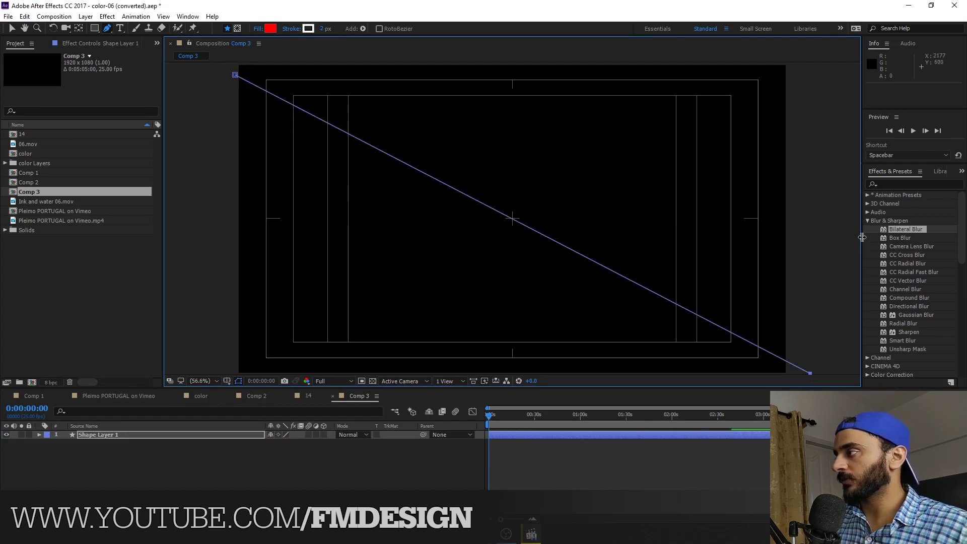
{"action": "left_click", "coordinate": [106, 436]}
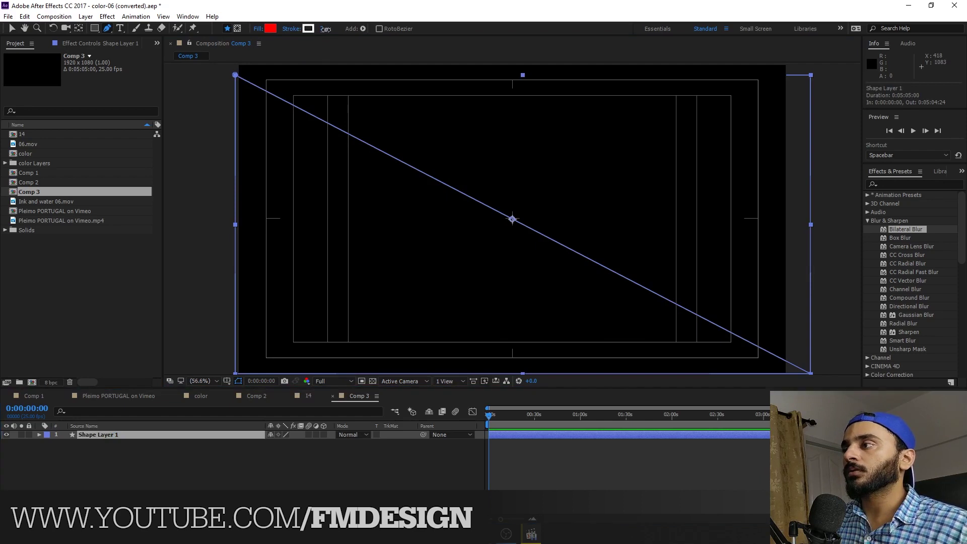
{"action": "left_click_drag", "start_coordinate": [326, 29], "coordinate": [329, 29]}
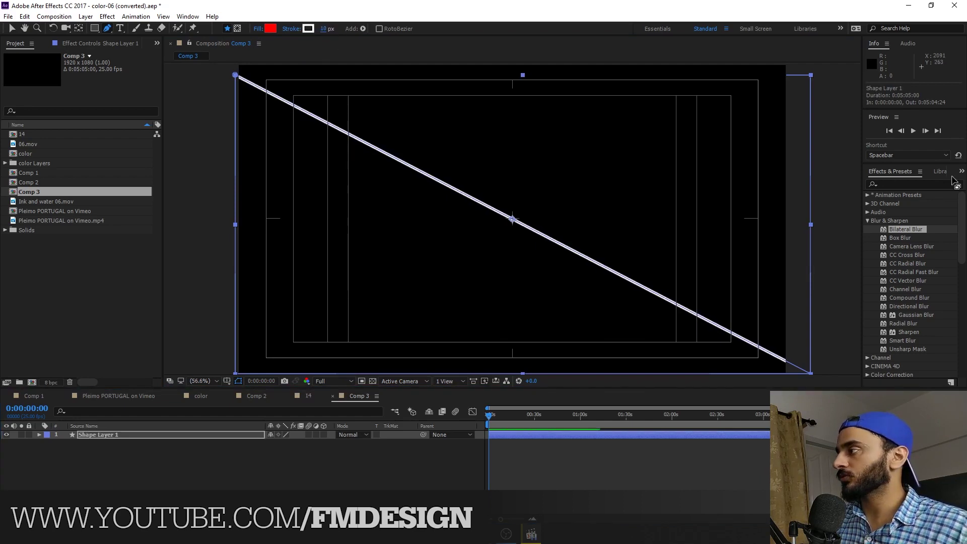
Search the effects list for 'strokes', then clear the search and deselect the layer
{"action": "left_click", "coordinate": [900, 185]}
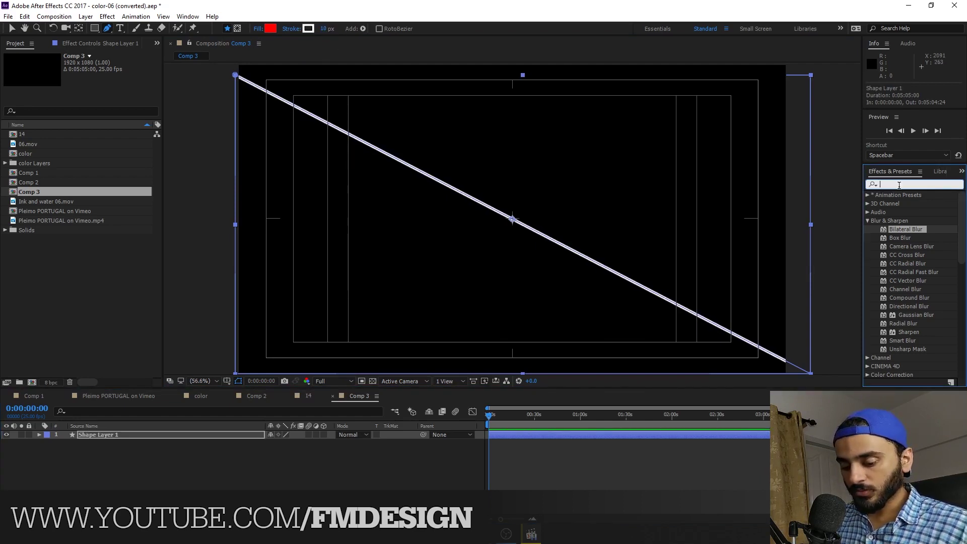
{"action": "type", "text": "stre"}
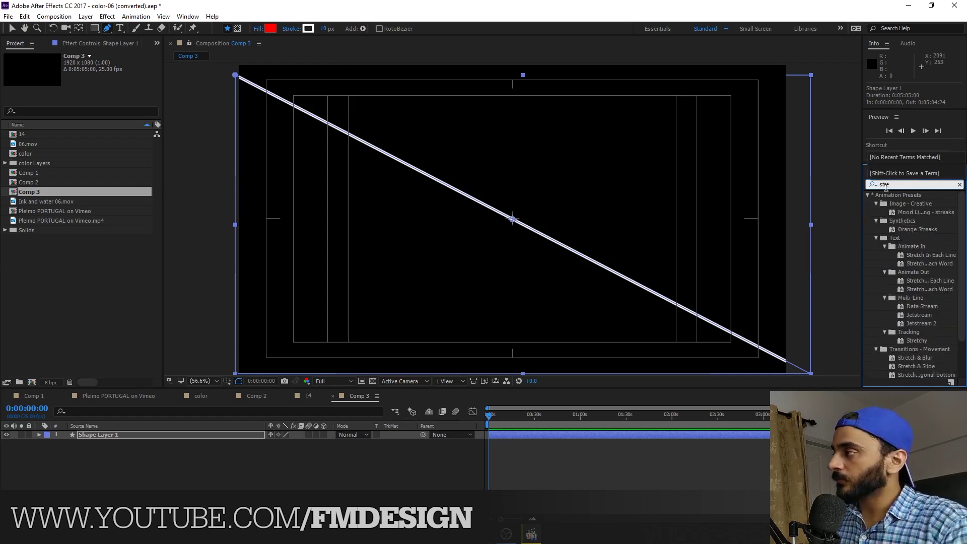
{"action": "key", "text": "BackSpace"}
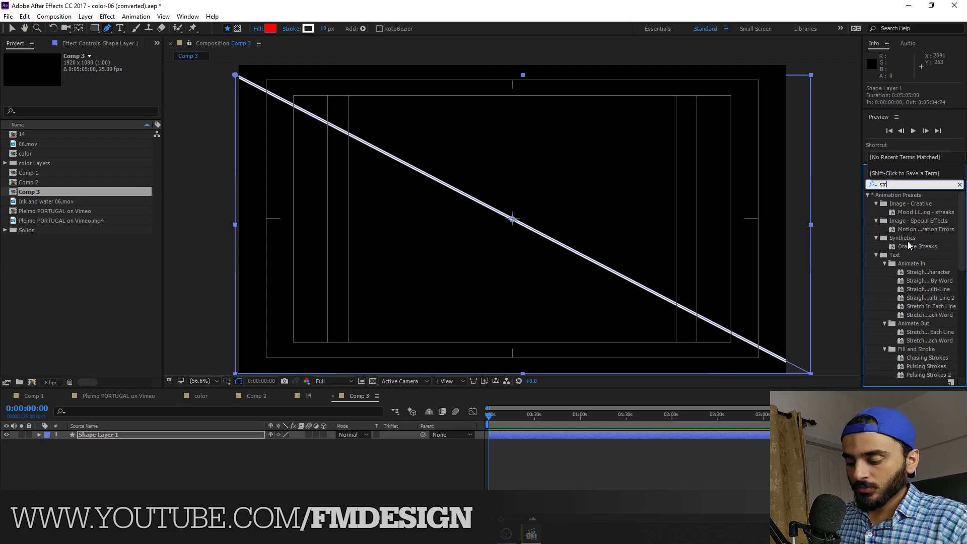
{"action": "type", "text": "okes"}
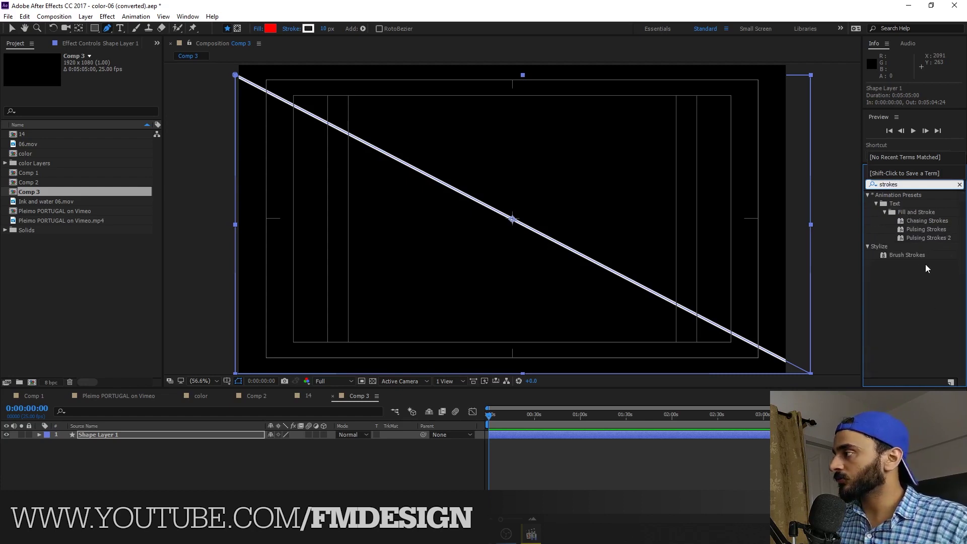
{"action": "left_click", "coordinate": [897, 184]}
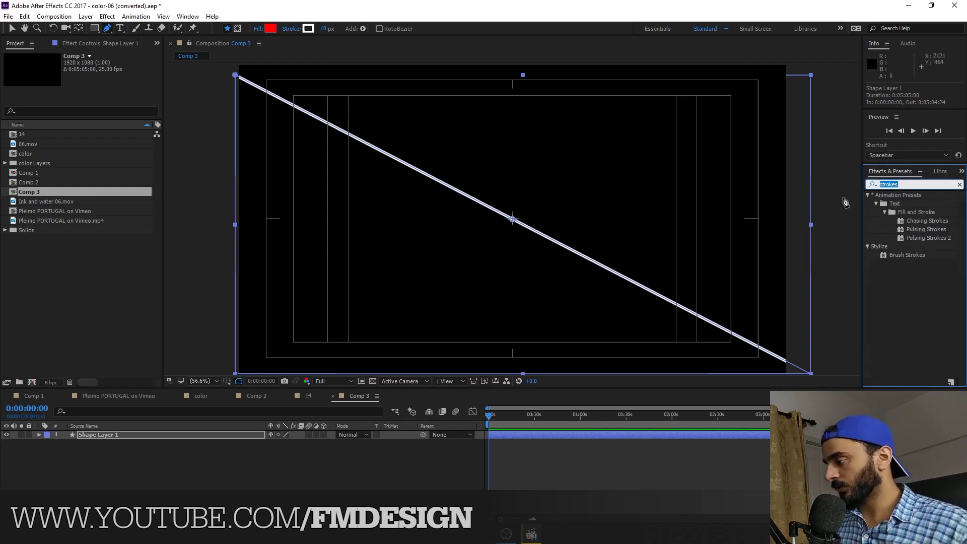
{"action": "key", "text": "BackSpace"}
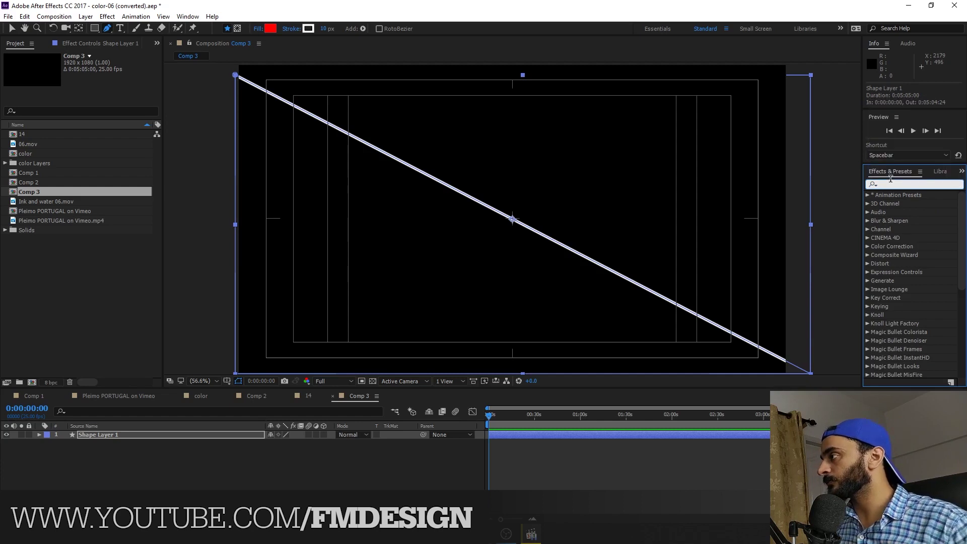
{"action": "left_click", "coordinate": [322, 448]}
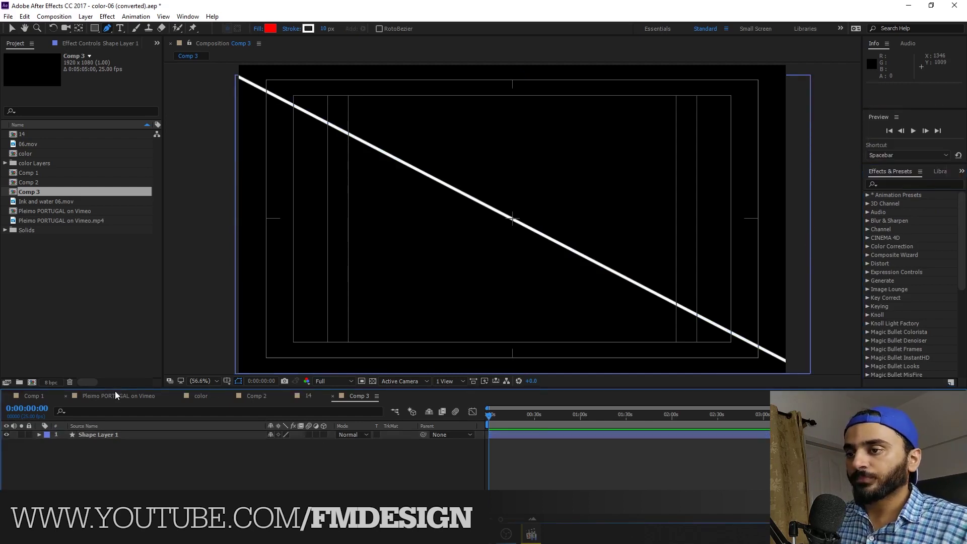
{"action": "left_click", "coordinate": [31, 395]}
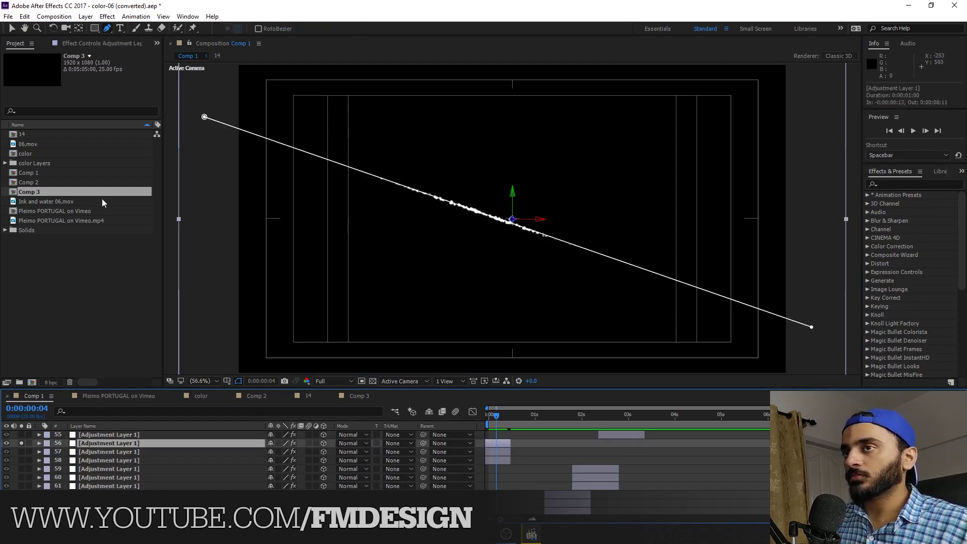
{"action": "left_click", "coordinate": [78, 40]}
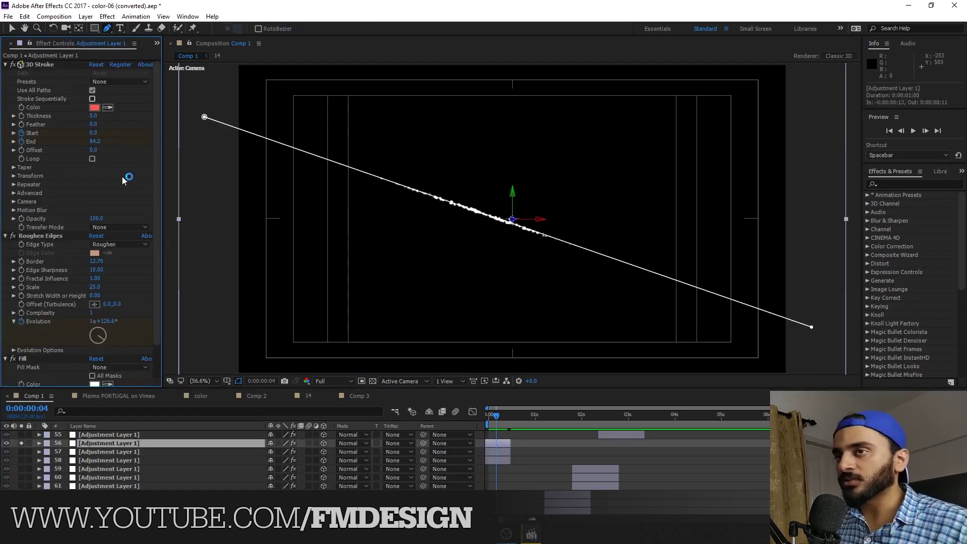
{"action": "left_click", "coordinate": [39, 235]}
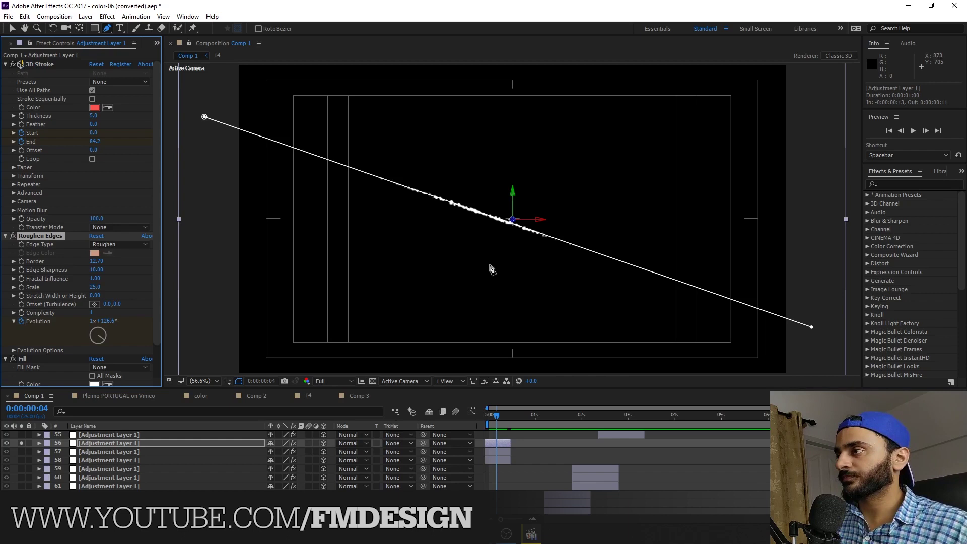
{"action": "left_click_drag", "start_coordinate": [497, 415], "coordinate": [489, 423]}
{"action": "key", "text": "space"}
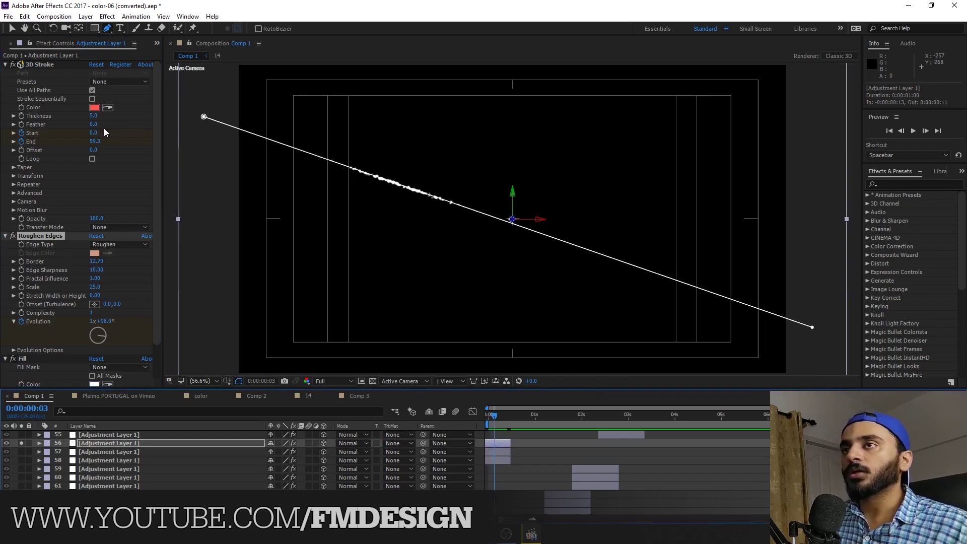
{"action": "scroll", "coordinate": [53, 335], "scroll_direction": "down", "scroll_amount": 3}
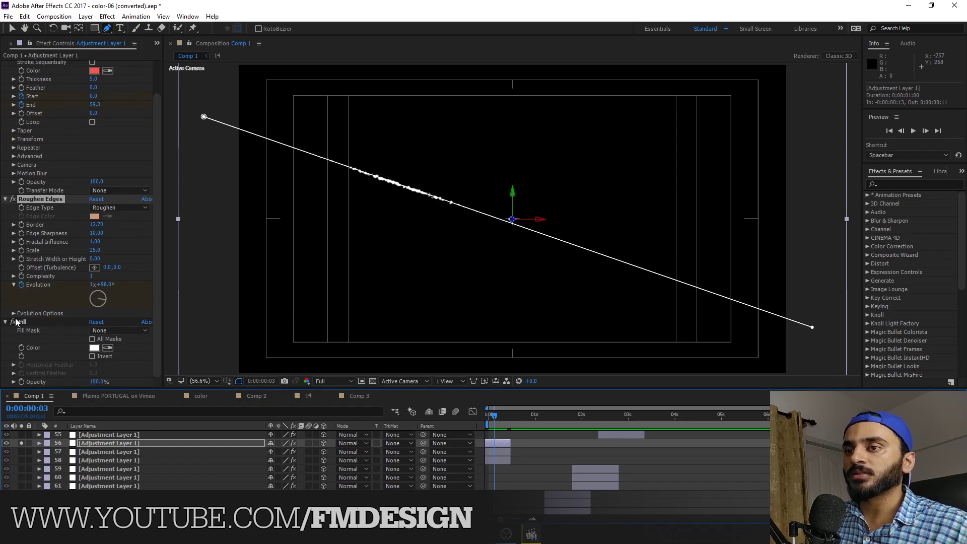
{"action": "left_click", "coordinate": [13, 322]}
{"action": "left_click", "coordinate": [14, 322]}
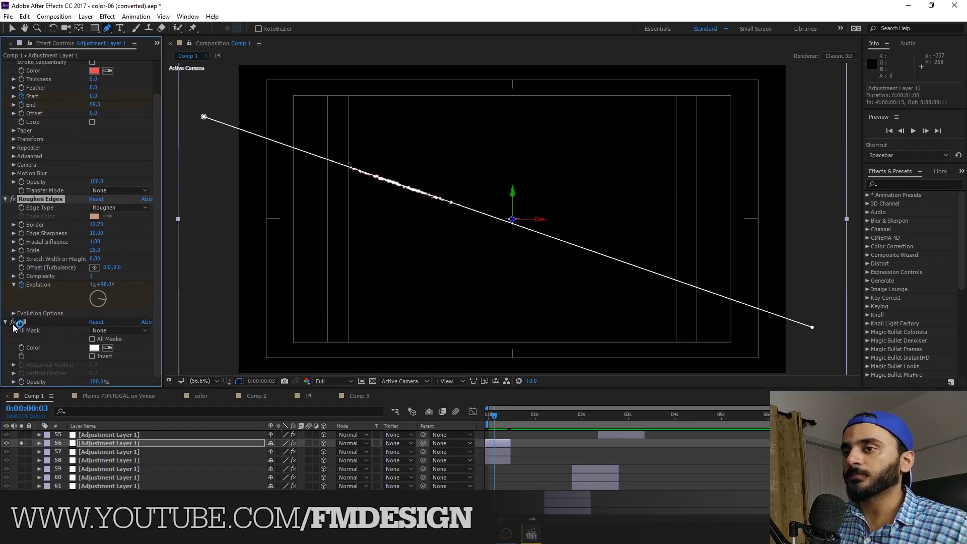
{"action": "scroll", "coordinate": [501, 461], "scroll_direction": "down", "scroll_amount": 2}
{"action": "scroll", "coordinate": [501, 461], "scroll_direction": "down", "scroll_amount": 15}
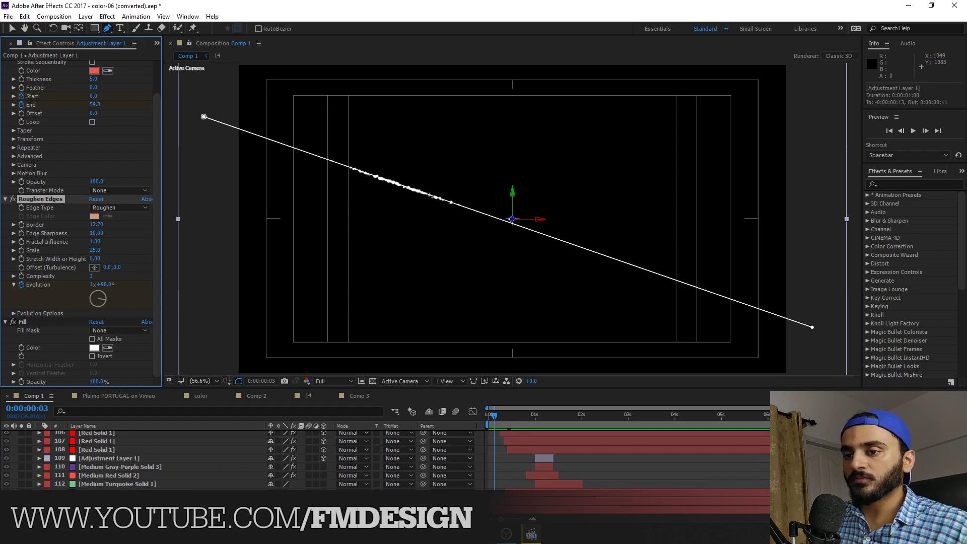
Add a magenta solid filling the frame, then select White Solid 1 and Medium Turquoise Solid 1
{"action": "key", "text": "ctrl+y"}
{"action": "key", "text": "Return"}
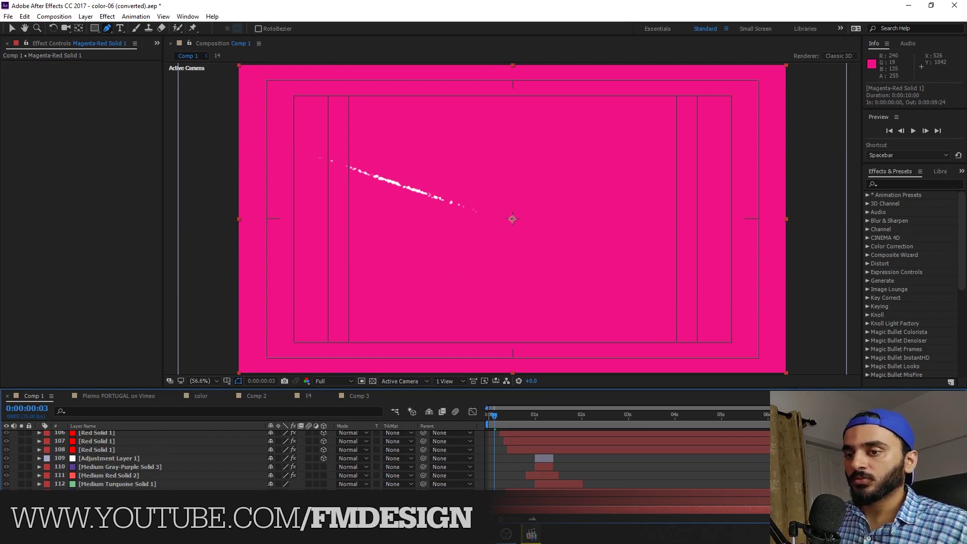
{"action": "scroll", "coordinate": [34, 486], "scroll_direction": "up", "scroll_amount": 20}
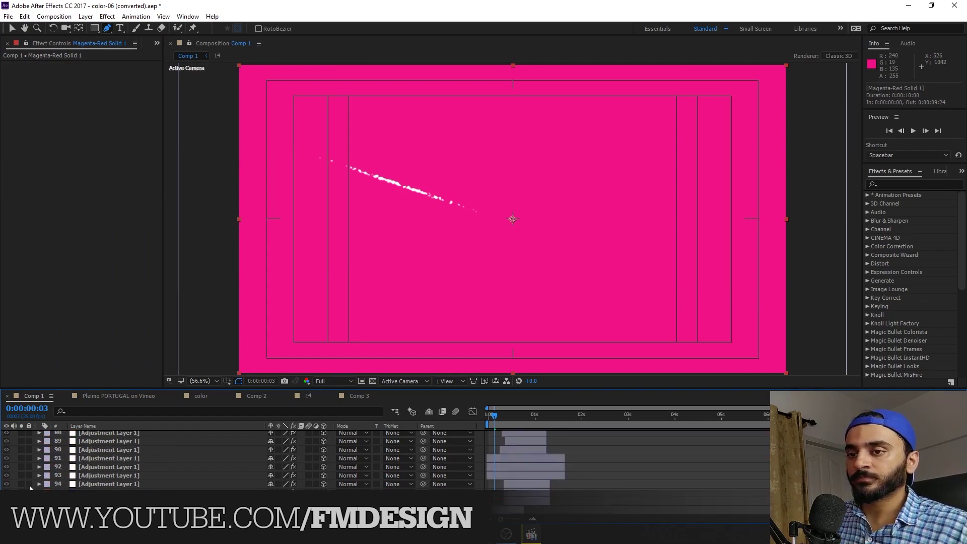
{"action": "scroll", "coordinate": [33, 487], "scroll_direction": "up", "scroll_amount": 9}
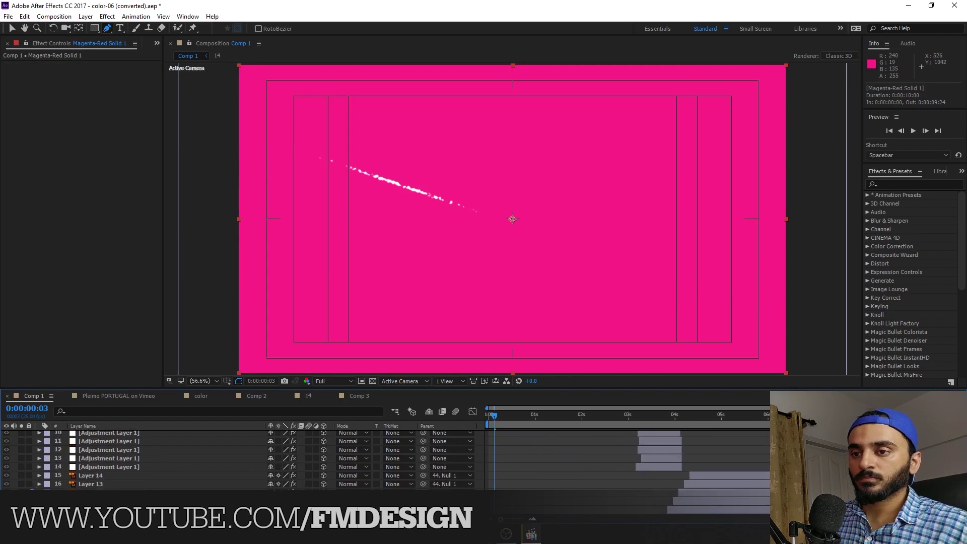
{"action": "scroll", "coordinate": [15, 476], "scroll_direction": "down", "scroll_amount": 18}
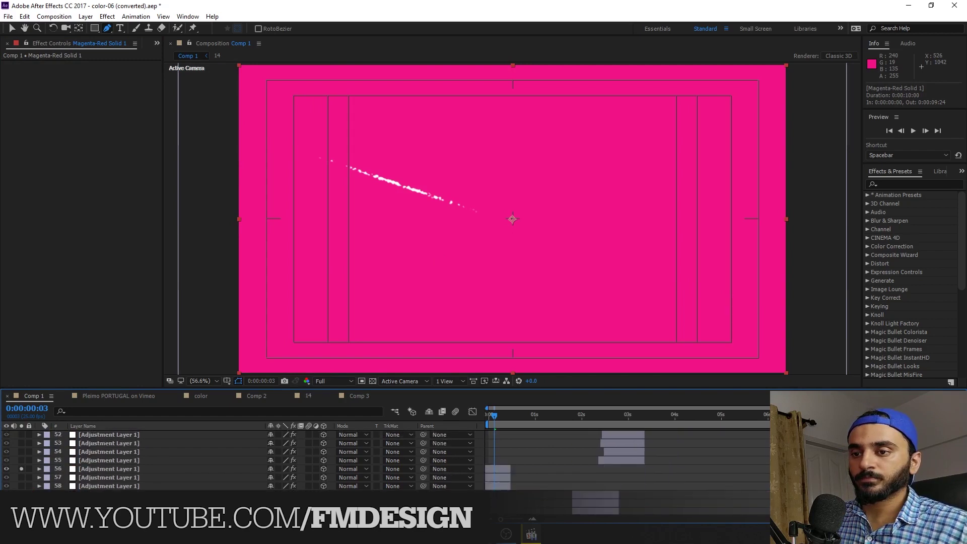
{"action": "scroll", "coordinate": [23, 442], "scroll_direction": "down", "scroll_amount": 17}
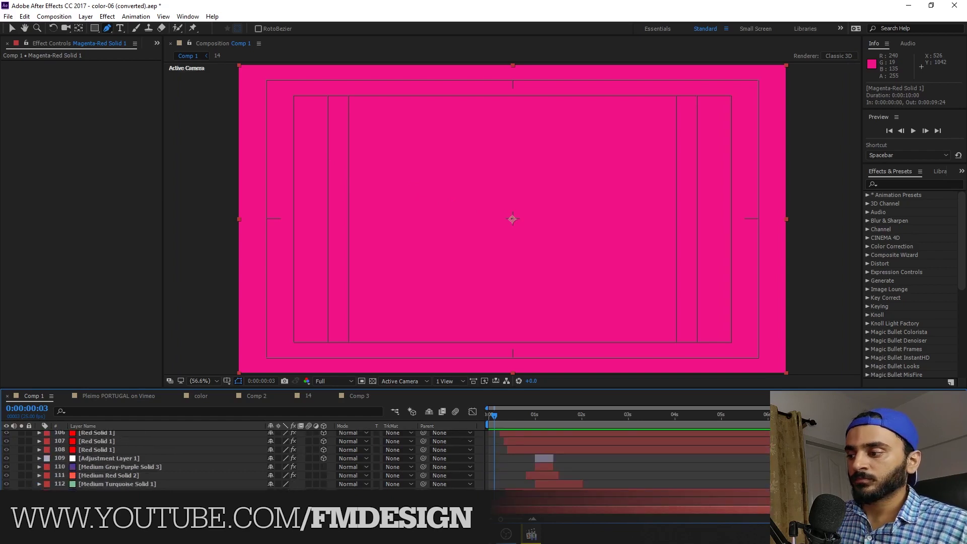
{"action": "left_click", "coordinate": [507, 503]}
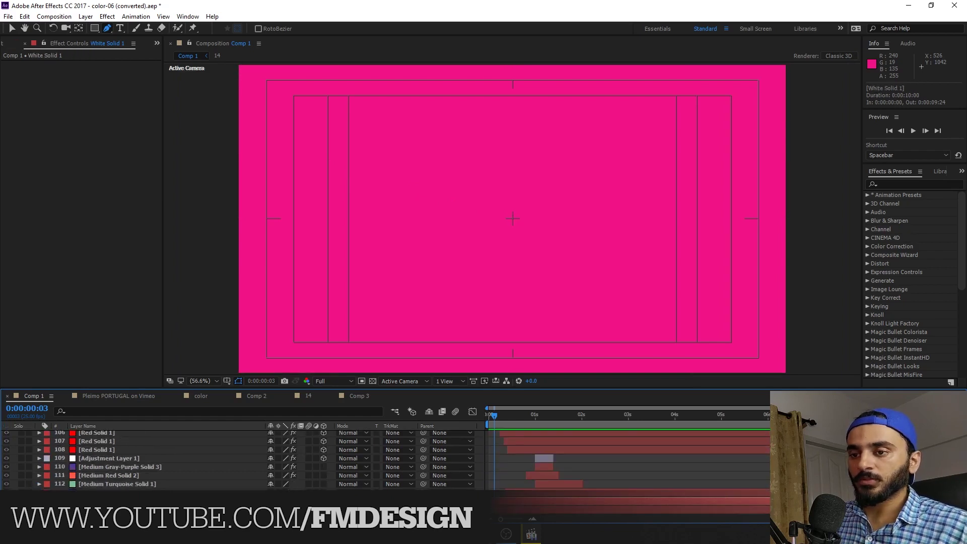
{"action": "left_click", "coordinate": [103, 484]}
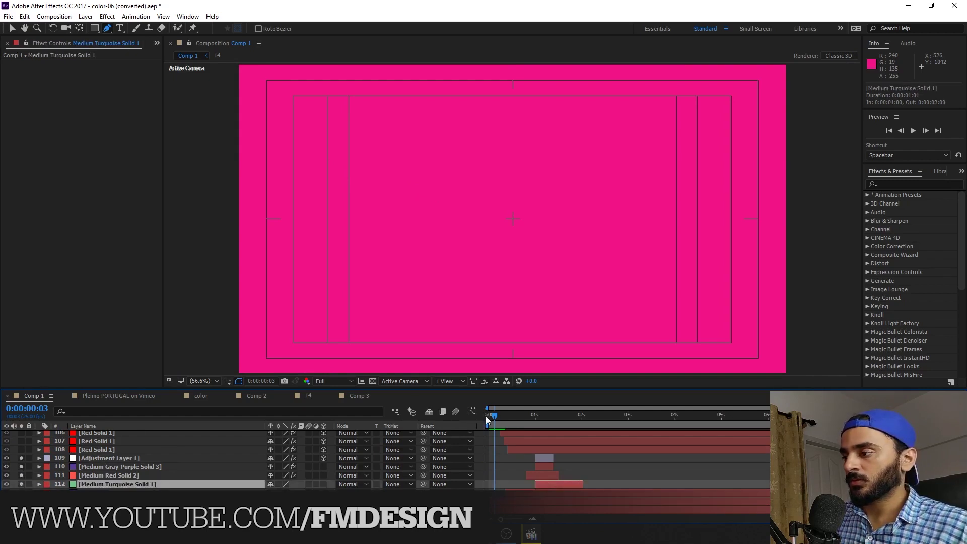
Go to frame 0:00:00:16 and show the purple wave layer's Mask Path
{"action": "left_click_drag", "start_coordinate": [487, 419], "coordinate": [516, 448]}
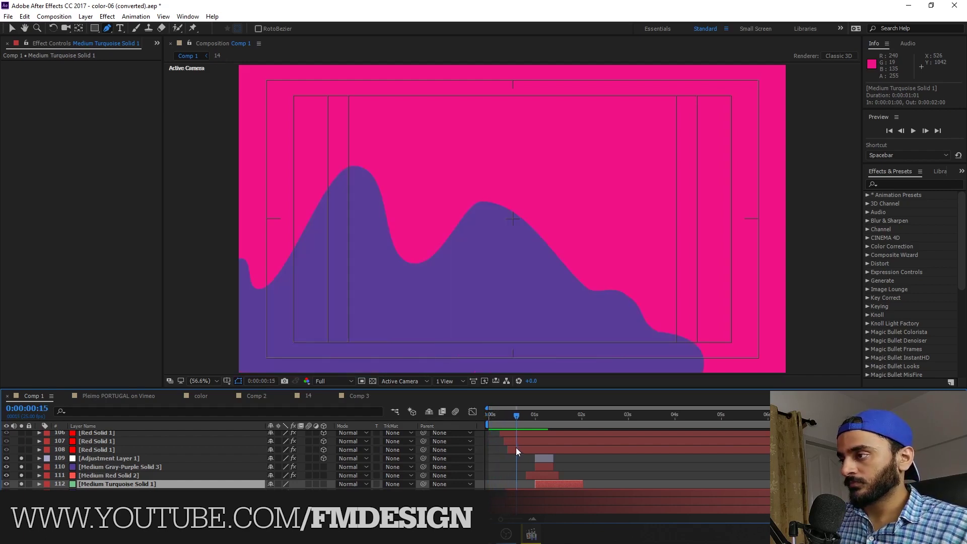
{"action": "key", "text": "ctrl+Down"}
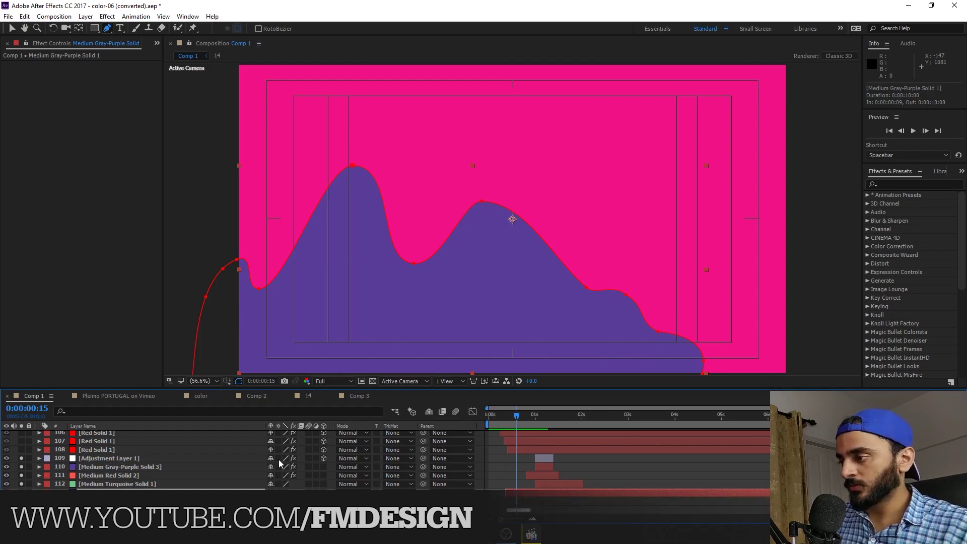
{"action": "key", "text": "m"}
{"action": "key", "text": "m"}
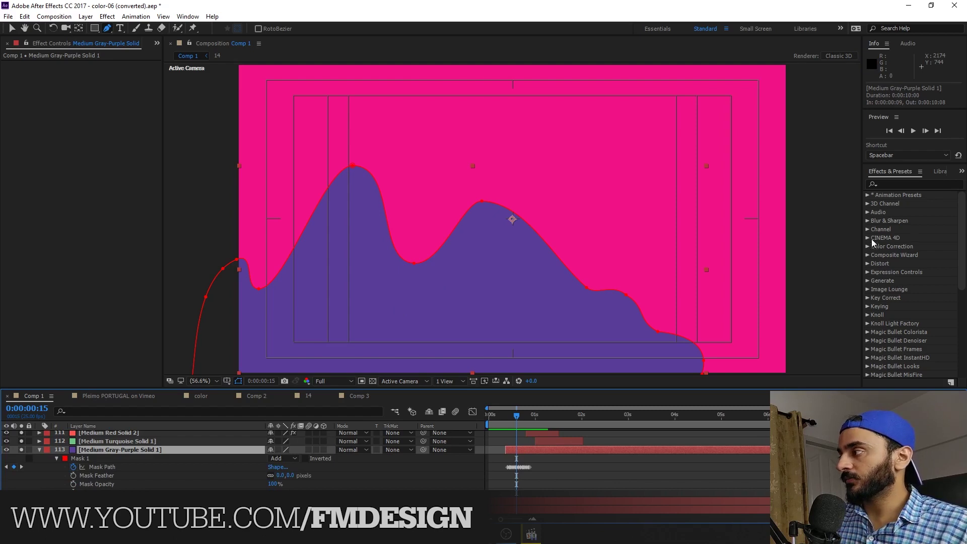
Apply Bilateral Blur to the purple wave layer, remove it, and scrub back through the wave
{"action": "left_click", "coordinate": [869, 222]}
{"action": "double_click", "coordinate": [905, 229]}
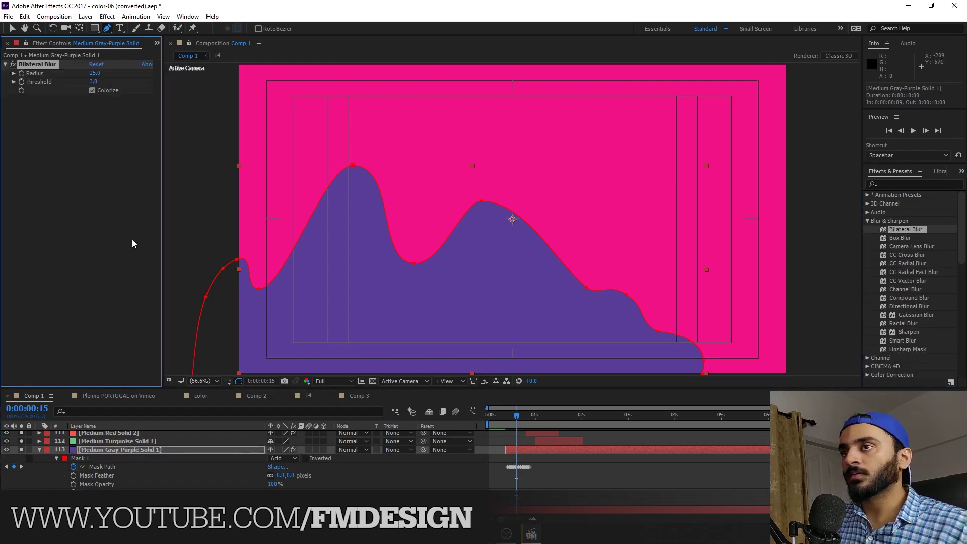
{"action": "key", "text": "v"}
{"action": "left_click", "coordinate": [35, 65]}
{"action": "key", "text": "Delete"}
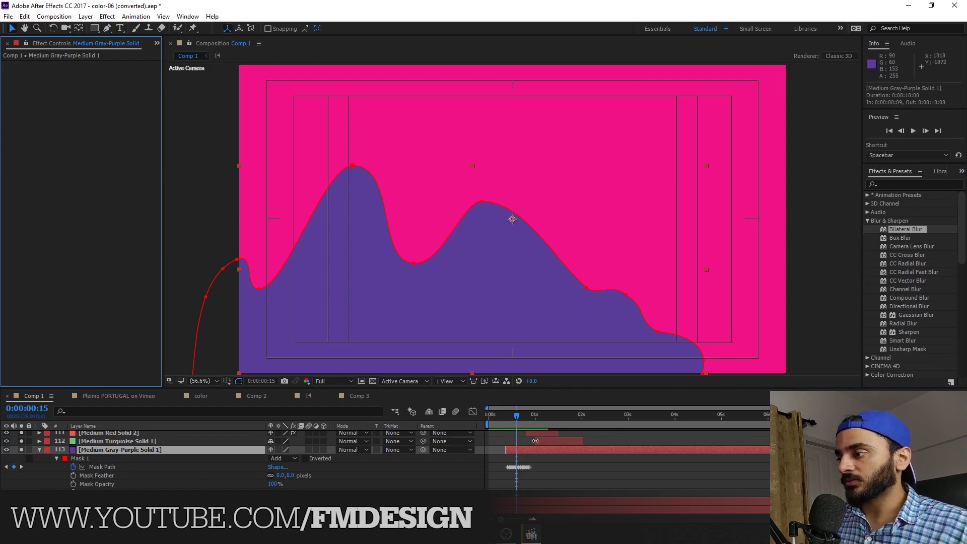
{"action": "left_click_drag", "start_coordinate": [504, 414], "coordinate": [573, 422]}
{"action": "scroll", "coordinate": [510, 419], "scroll_direction": "up", "scroll_amount": 5}
Try moving the wave mask with free transform, undo it, and settle the viewer at 50%
{"action": "double_click", "coordinate": [479, 201]}
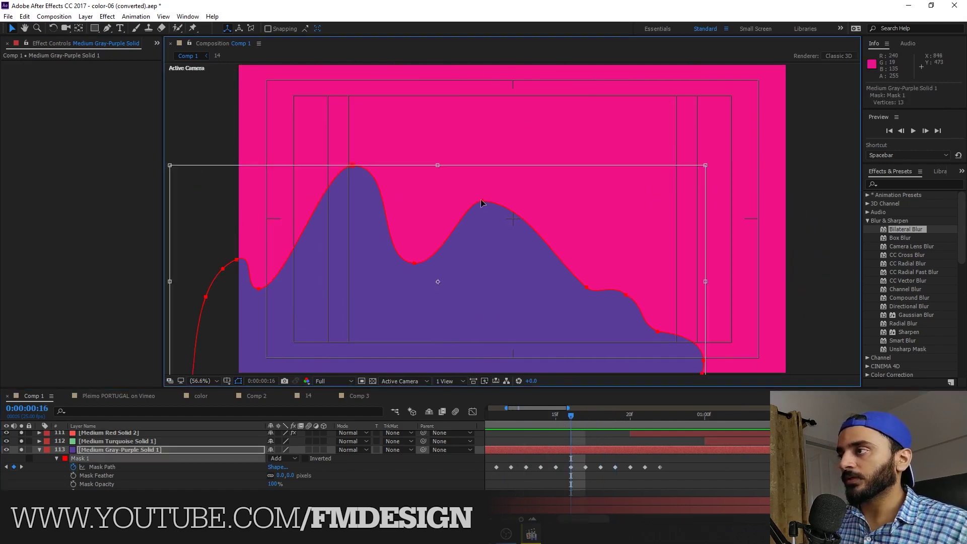
{"action": "left_click_drag", "start_coordinate": [502, 273], "coordinate": [527, 231]}
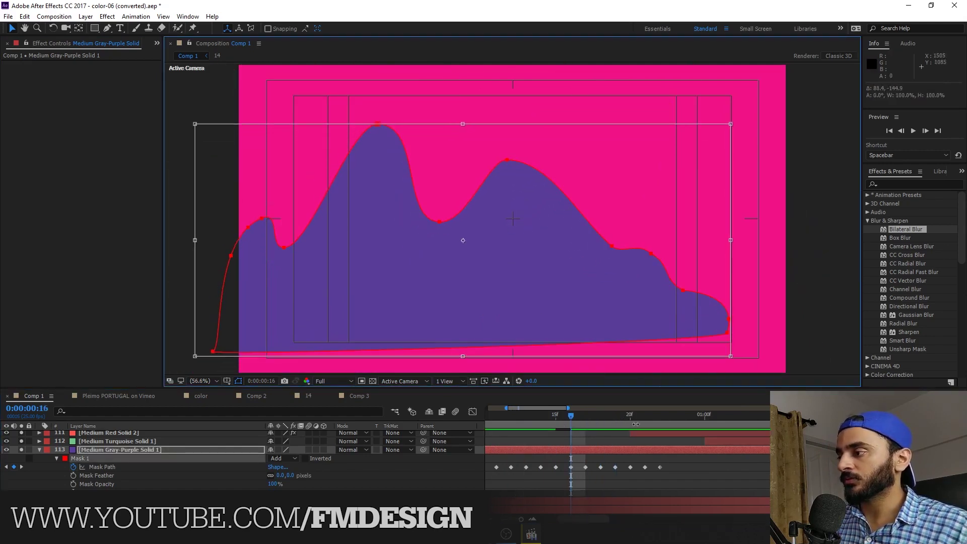
{"action": "mouse_move", "coordinate": [577, 422]}
{"action": "left_mouse_down"}
{"action": "mouse_move", "coordinate": [589, 421]}
{"action": "mouse_move", "coordinate": [571, 419]}
{"action": "left_mouse_up"}
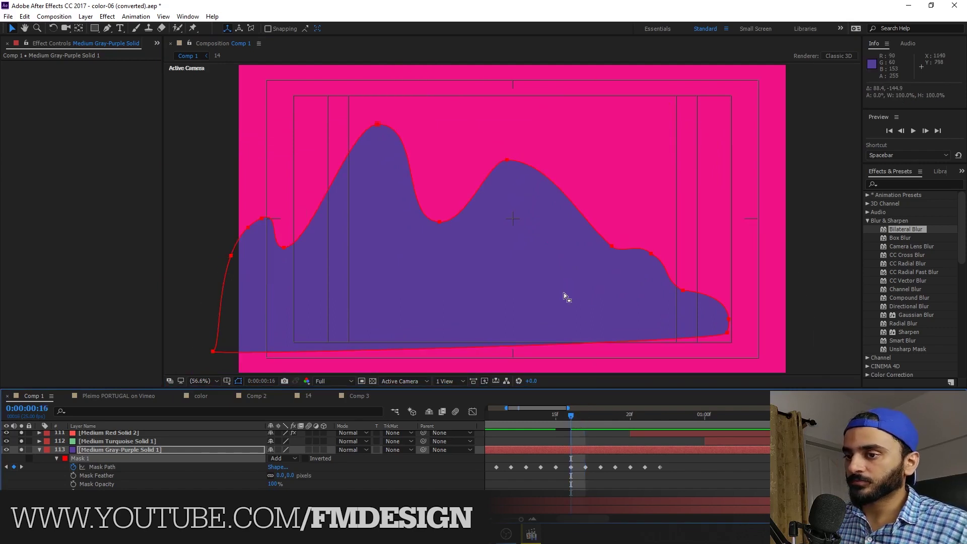
{"action": "key", "text": "ctrl+z"}
{"action": "key", "text": "comma"}
{"action": "key", "text": "comma"}
{"action": "key", "text": "comma"}
{"action": "key", "text": "period"}
{"action": "key", "text": "period"}
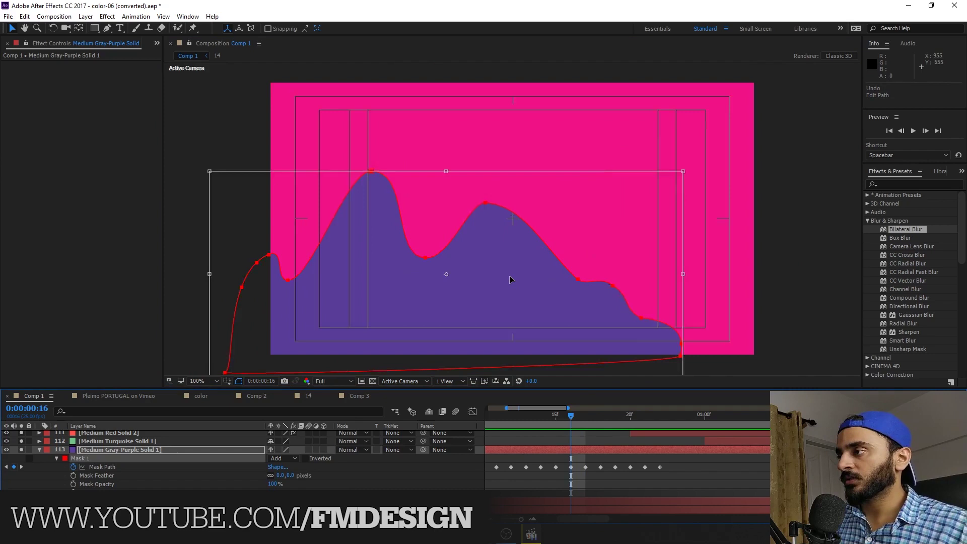
{"action": "key", "text": "period"}
{"action": "key", "text": "period"}
{"action": "key", "text": "comma"}
{"action": "key", "text": "comma"}
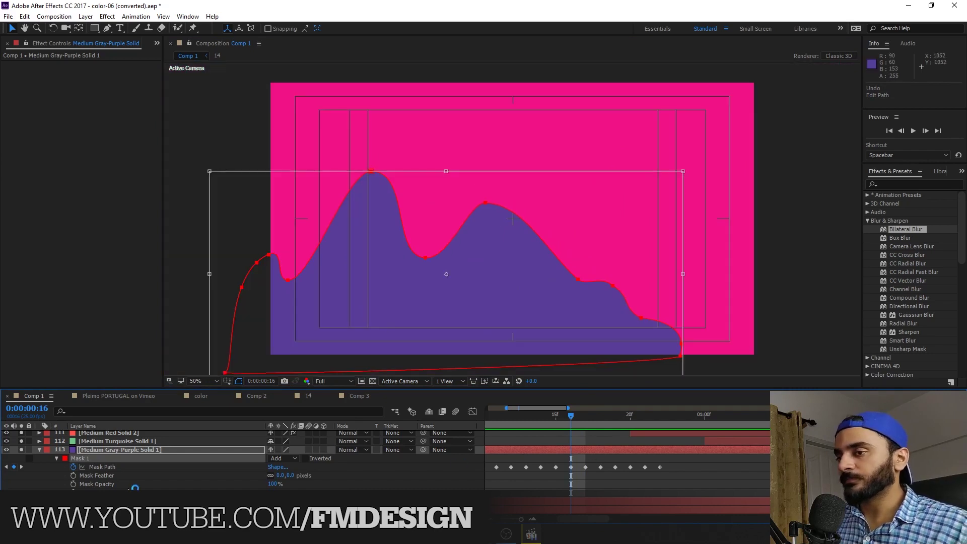
{"action": "left_click", "coordinate": [39, 450]}
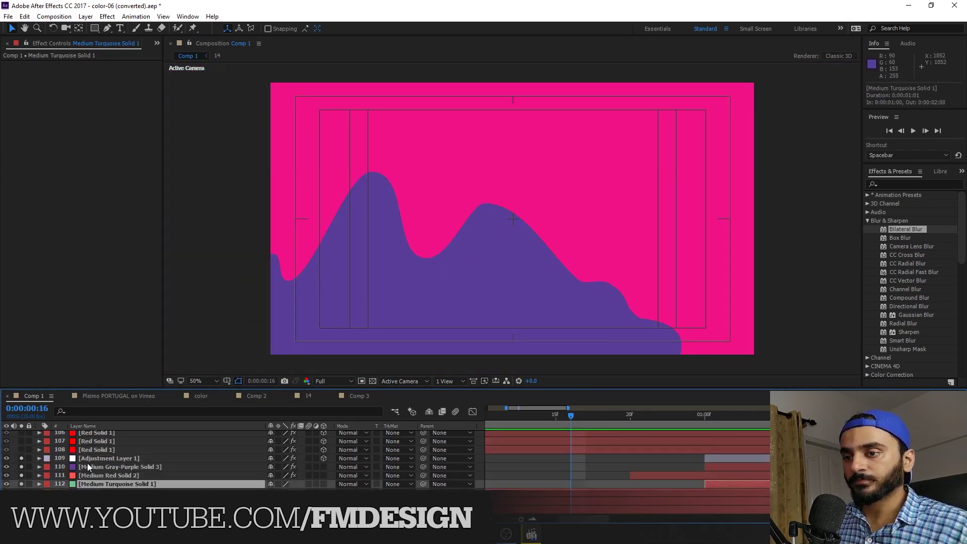
{"action": "left_click", "coordinate": [90, 450]}
{"action": "left_click_drag", "start_coordinate": [572, 416], "coordinate": [658, 425]}
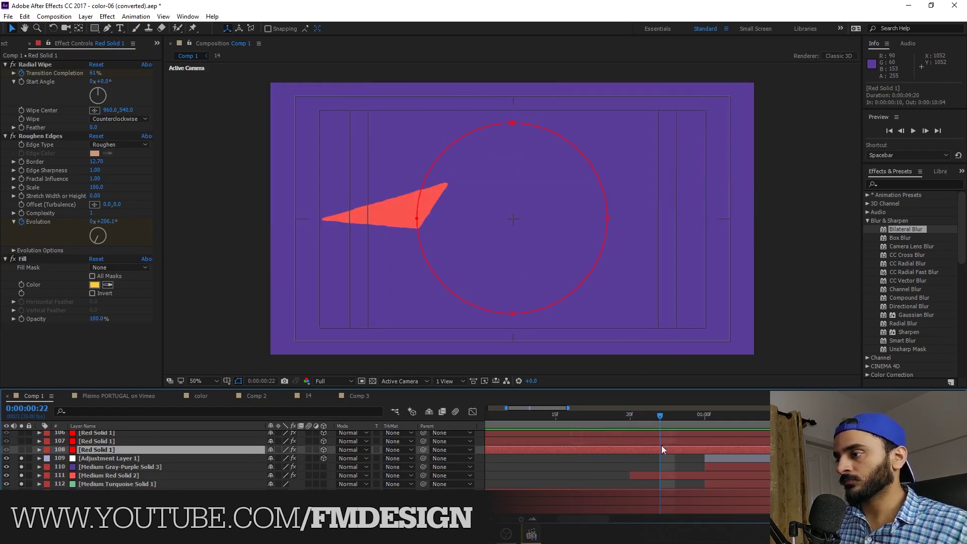
{"action": "left_click", "coordinate": [96, 459]}
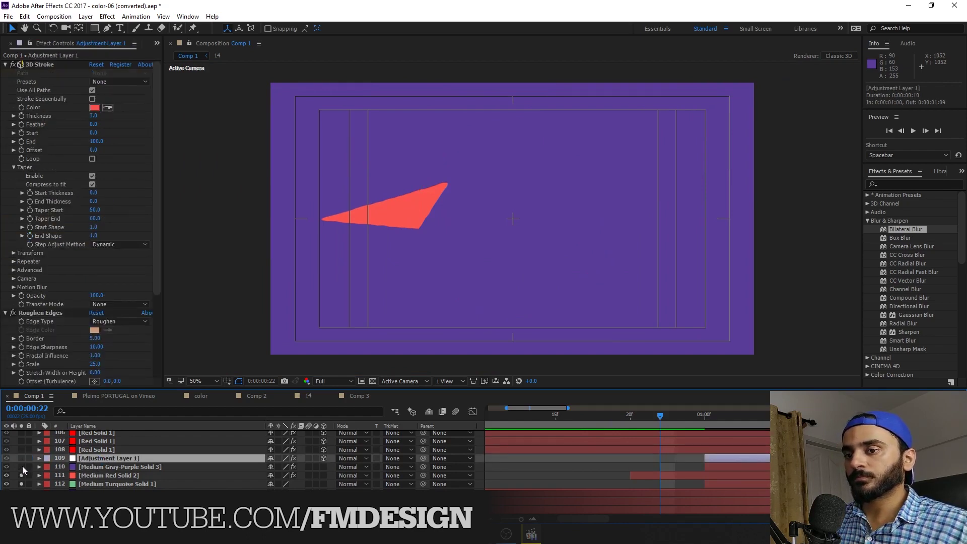
{"action": "left_click", "coordinate": [21, 475]}
{"action": "left_click", "coordinate": [22, 476]}
{"action": "left_click", "coordinate": [108, 476]}
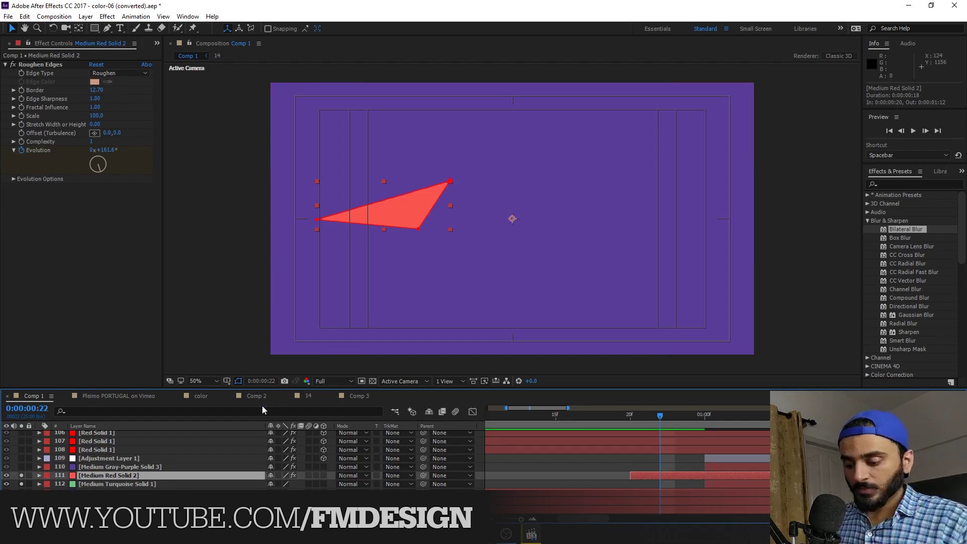
{"action": "key", "text": "u"}
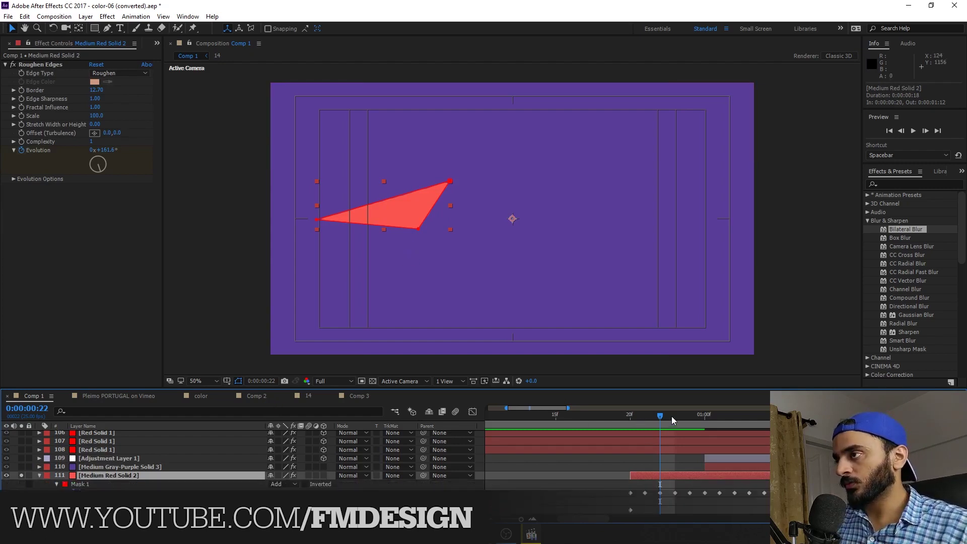
{"action": "left_click_drag", "start_coordinate": [673, 416], "coordinate": [764, 417]}
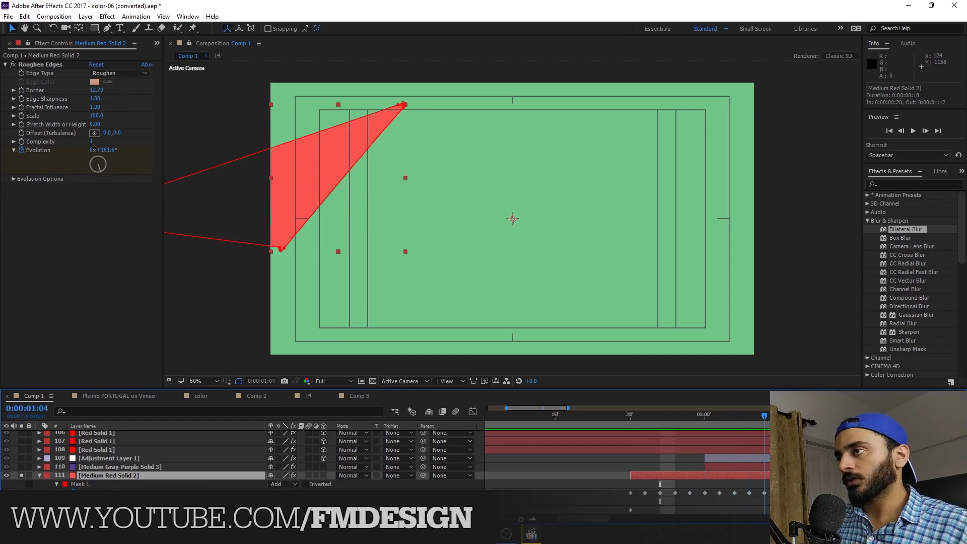
{"action": "key", "text": "space"}
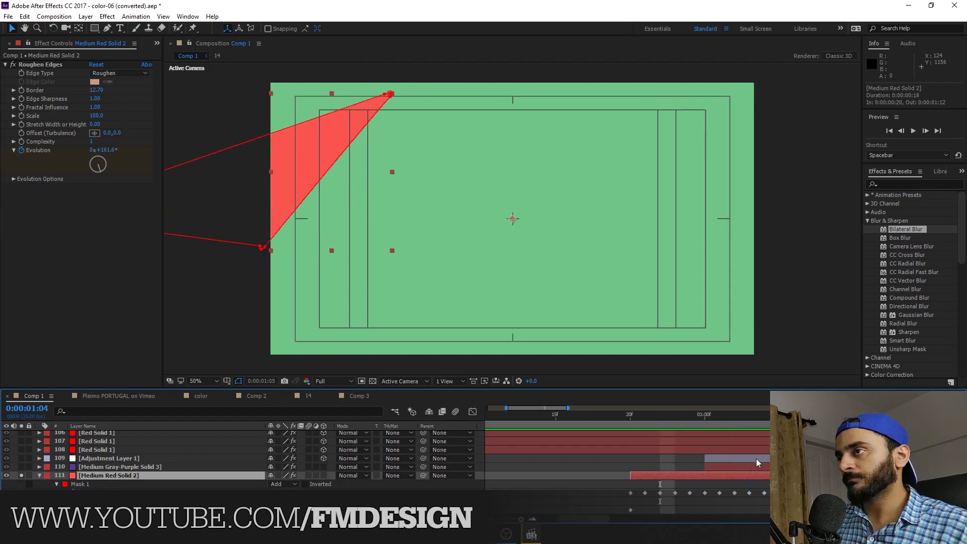
{"action": "left_click_drag", "start_coordinate": [757, 459], "coordinate": [660, 476]}
{"action": "left_click", "coordinate": [40, 476]}
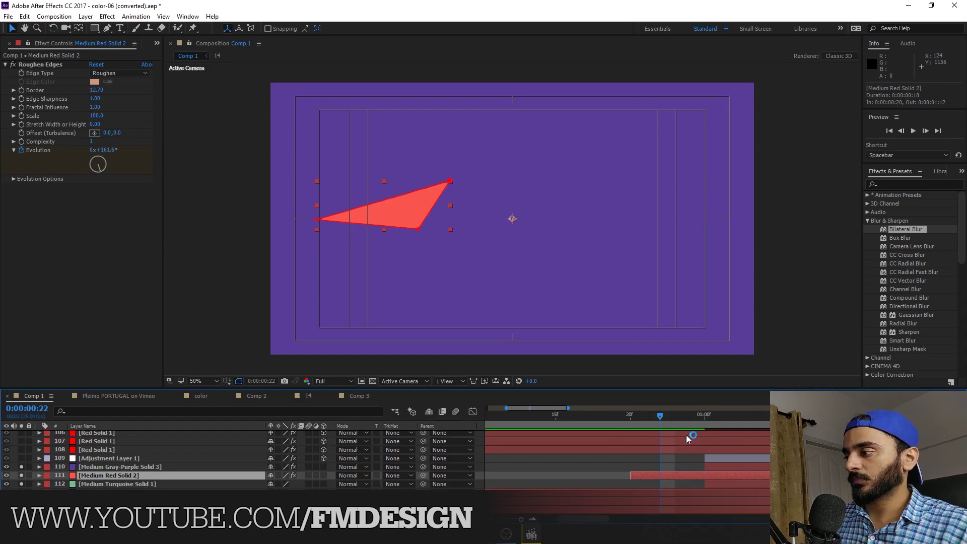
{"action": "left_click_drag", "start_coordinate": [675, 416], "coordinate": [794, 425]}
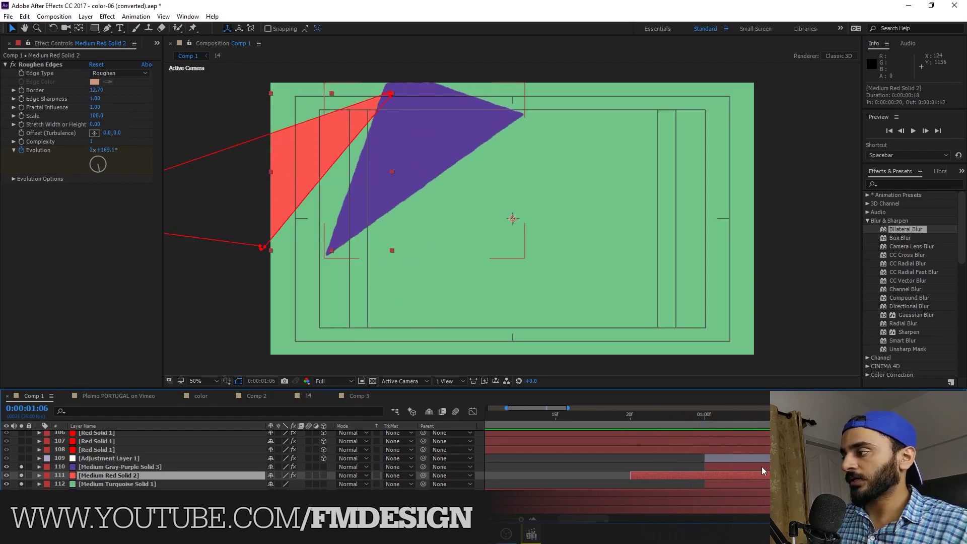
Change the Roughen Edges Evolution on the Medium Gray-Purple Solid 3 shard
{"action": "left_click", "coordinate": [363, 202]}
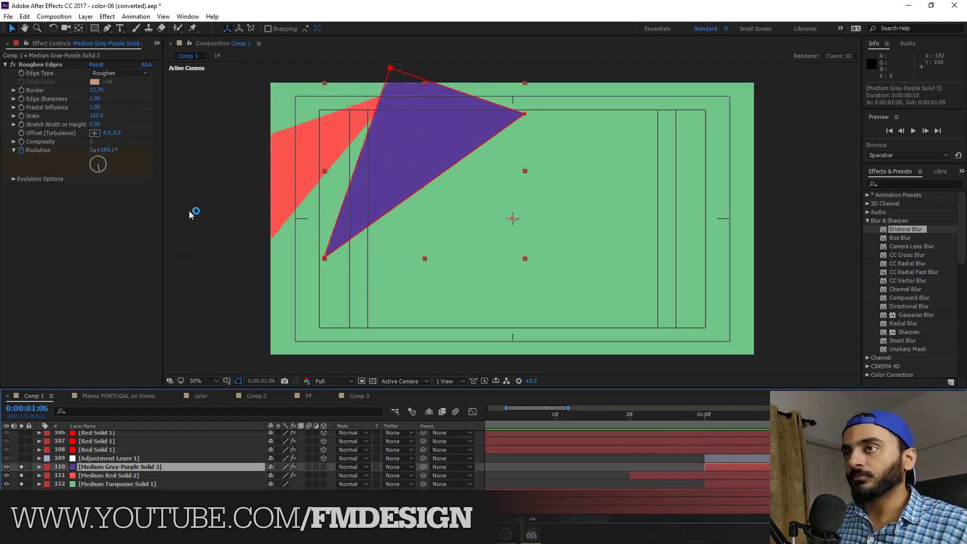
{"action": "left_click", "coordinate": [37, 65]}
{"action": "left_click_drag", "start_coordinate": [146, 150], "coordinate": [351, 180]}
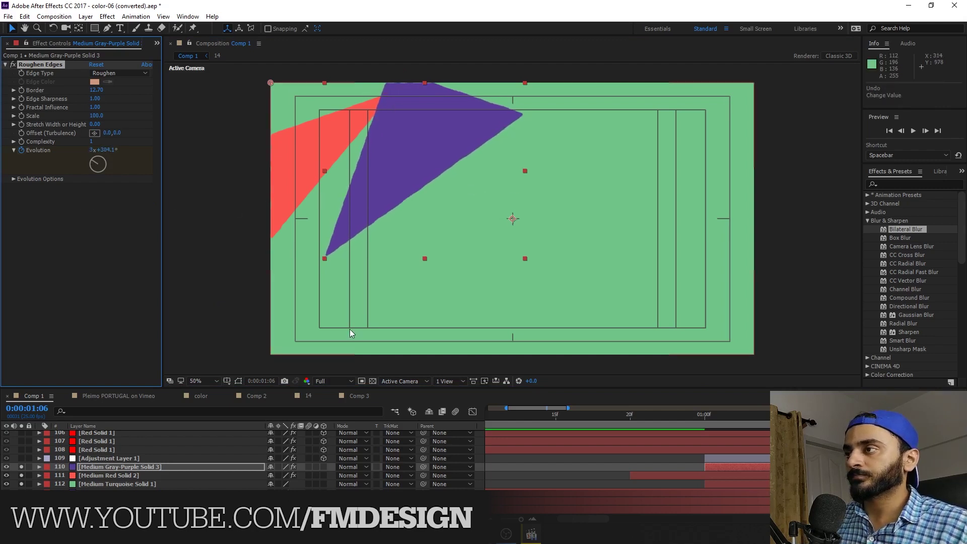
Solo Adjustment Layer 1 and preview its ink stroke a few frames later
{"action": "left_click", "coordinate": [96, 460]}
{"action": "left_click", "coordinate": [22, 458]}
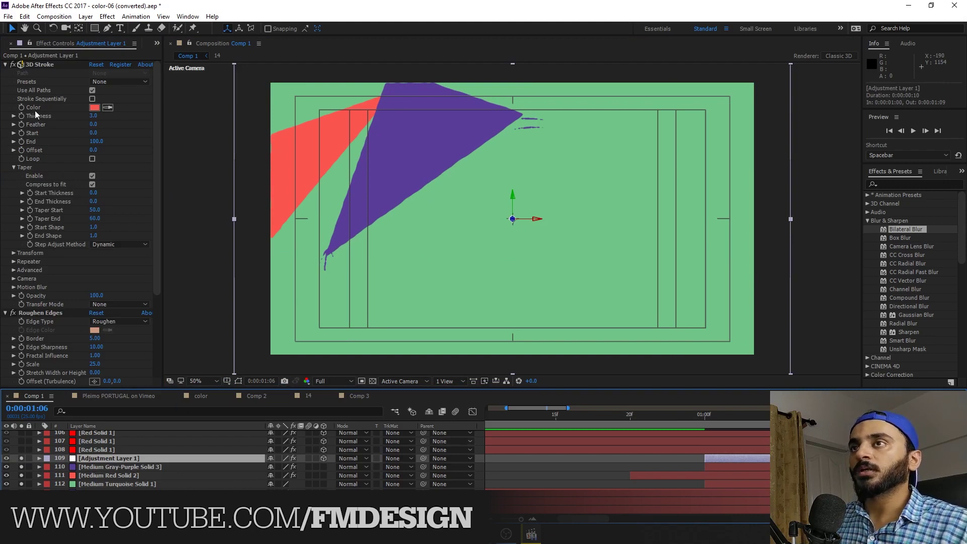
{"action": "scroll", "coordinate": [76, 237], "scroll_direction": "down", "scroll_amount": 5}
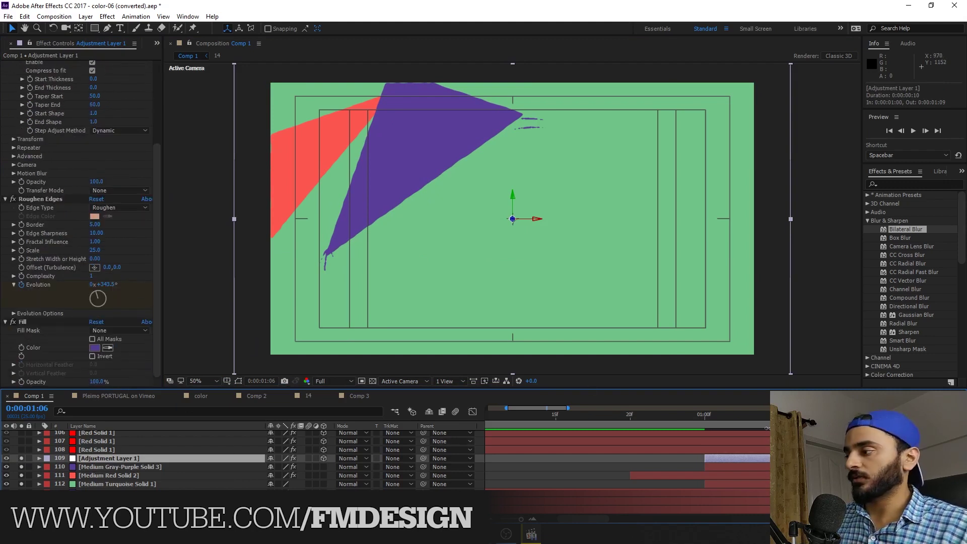
{"action": "left_click_drag", "start_coordinate": [705, 422], "coordinate": [825, 418]}
{"action": "key", "text": "space"}
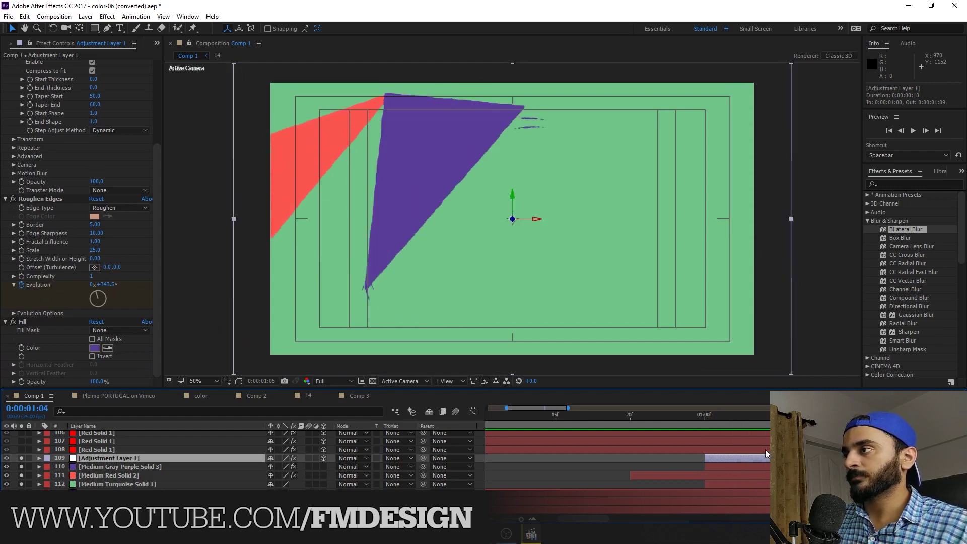
{"action": "scroll", "coordinate": [113, 459], "scroll_direction": "up", "scroll_amount": 3}
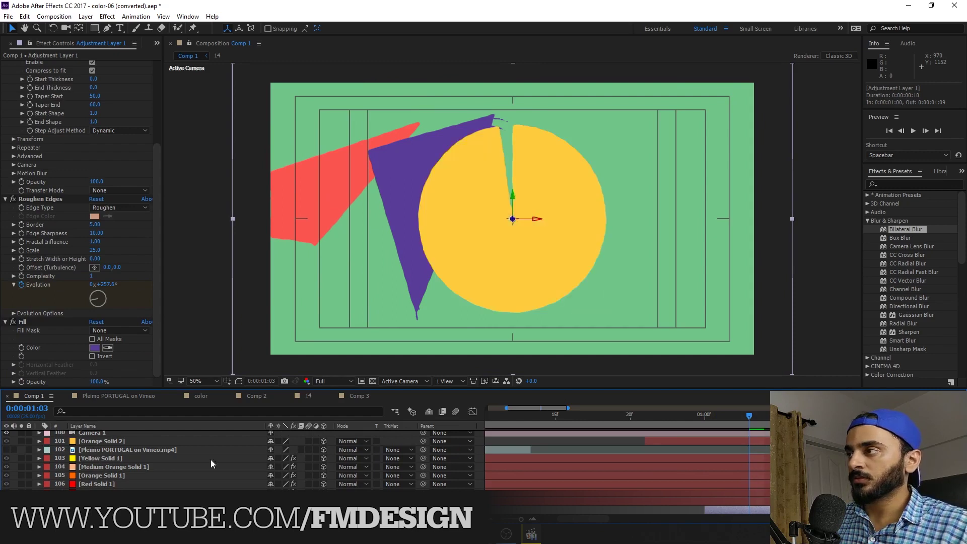
Select Red Solid 1 and review its yellow radial wipe from 0:00:00:22 to 0:00:01:03
{"action": "left_click", "coordinate": [554, 252]}
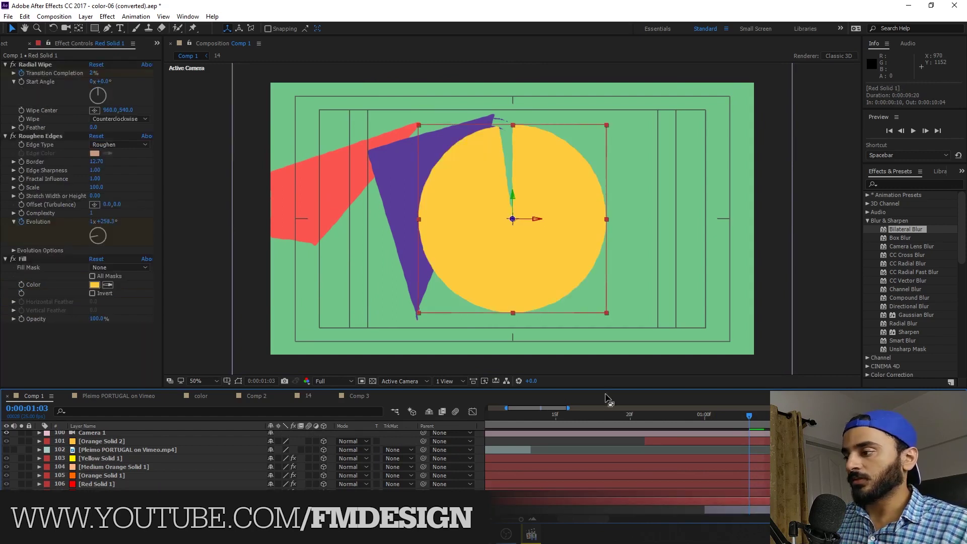
{"action": "left_click_drag", "start_coordinate": [649, 418], "coordinate": [660, 446]}
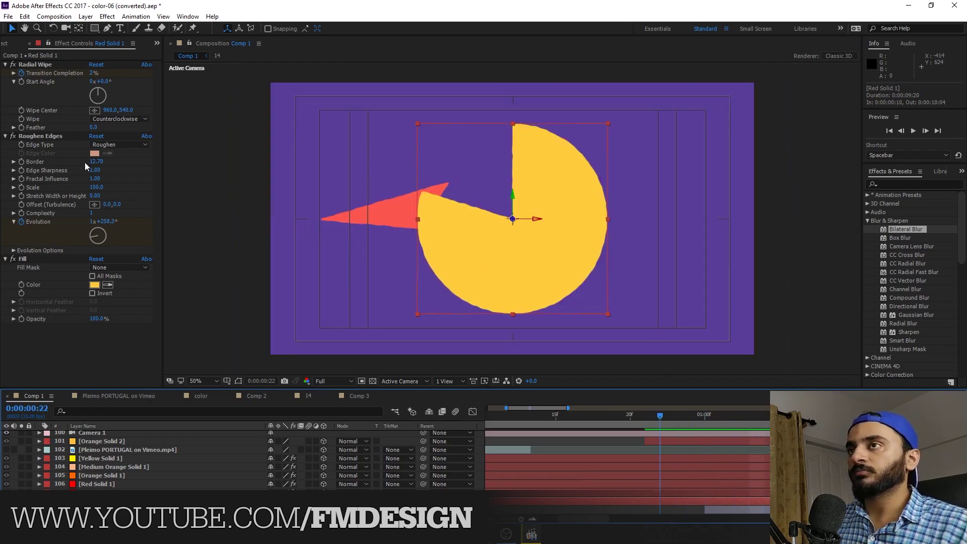
{"action": "left_click", "coordinate": [33, 65]}
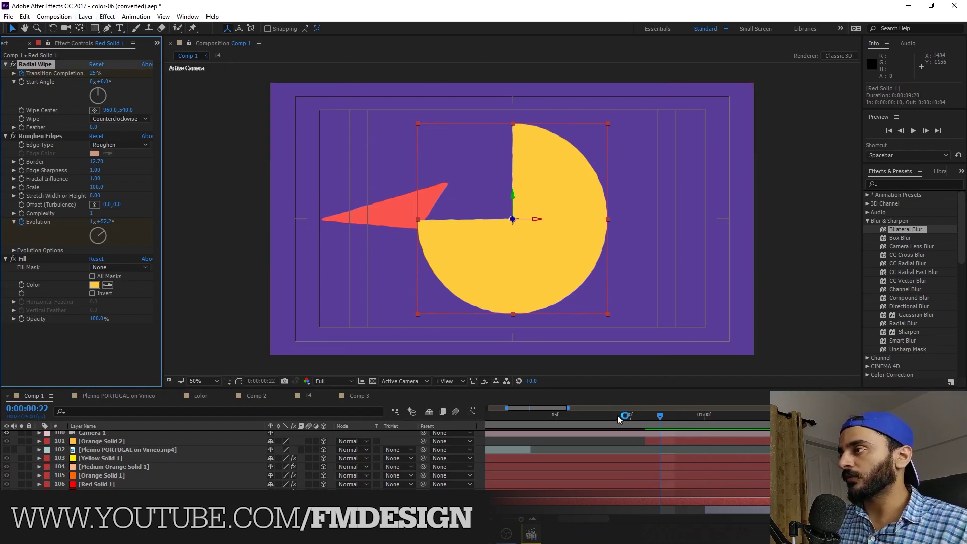
{"action": "left_click_drag", "start_coordinate": [577, 419], "coordinate": [753, 408]}
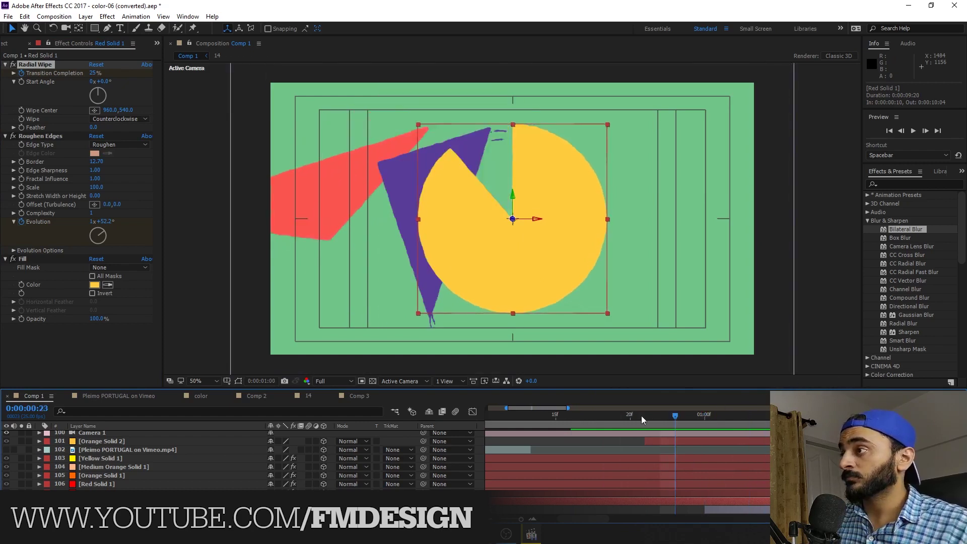
{"action": "left_click_drag", "start_coordinate": [642, 416], "coordinate": [743, 415]}
{"action": "key", "text": "space"}
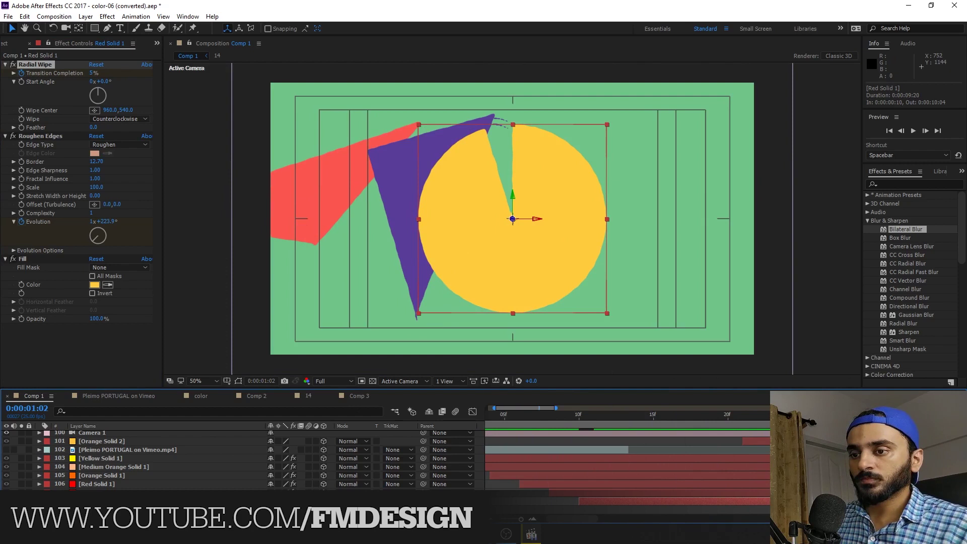
Shift Red Solid 1 four frames earlier and review the wipe around frame 22
{"action": "key", "text": "alt+Page_Up"}
{"action": "key", "text": "alt+Page_Up"}
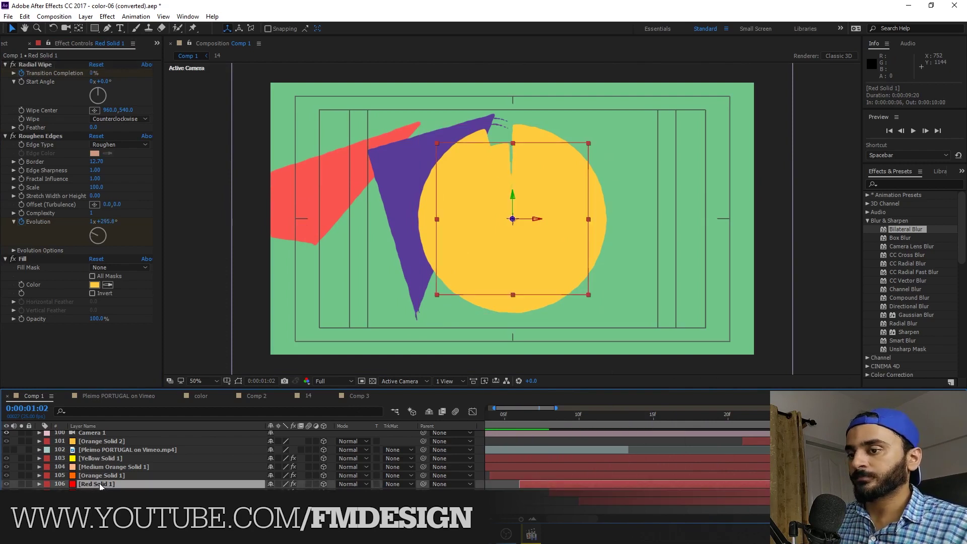
{"action": "key", "text": "alt+Page_Up"}
{"action": "key", "text": "alt+Page_Up"}
{"action": "left_click_drag", "start_coordinate": [553, 412], "coordinate": [713, 415]}
{"action": "key", "text": "Page_Up"}
{"action": "key", "text": "Page_Up"}
{"action": "key", "text": "Page_Up"}
{"action": "key", "text": "Page_Up"}
{"action": "key", "text": "Page_Up"}
{"action": "key", "text": "Page_Up"}
{"action": "key", "text": "Page_Up"}
{"action": "key", "text": "Page_Up"}
{"action": "key", "text": "Page_Up"}
{"action": "key", "text": "Page_Up"}
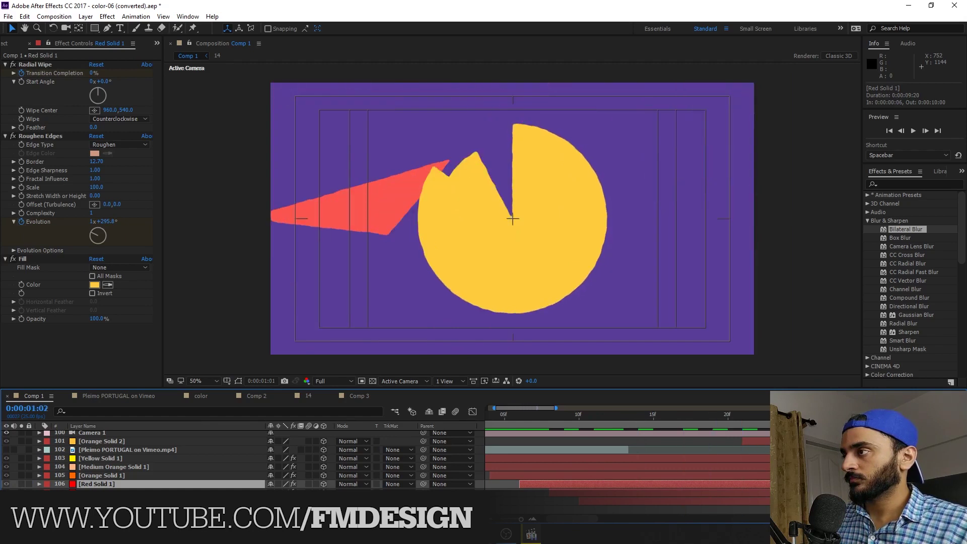
{"action": "key", "text": "Page_Down"}
{"action": "key", "text": "Page_Down"}
{"action": "key", "text": "Page_Down"}
{"action": "key", "text": "Page_Down"}
{"action": "key", "text": "Page_Down"}
{"action": "key", "text": "Page_Down"}
{"action": "key", "text": "Page_Down"}
{"action": "key", "text": "Page_Down"}
{"action": "key", "text": "Page_Down"}
{"action": "key", "text": "Page_Down"}
{"action": "key", "text": "Page_Down"}
{"action": "key", "text": "Page_Down"}
{"action": "key", "text": "Page_Down"}
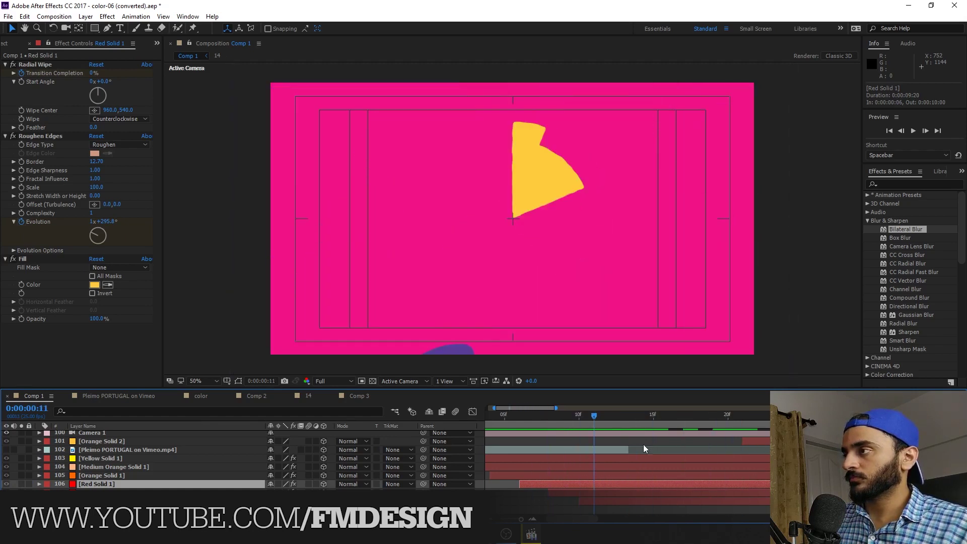
Solo Orange Solid 1 and Red Solid 1 and preview their yellow pie wipes
{"action": "left_click", "coordinate": [97, 474]}
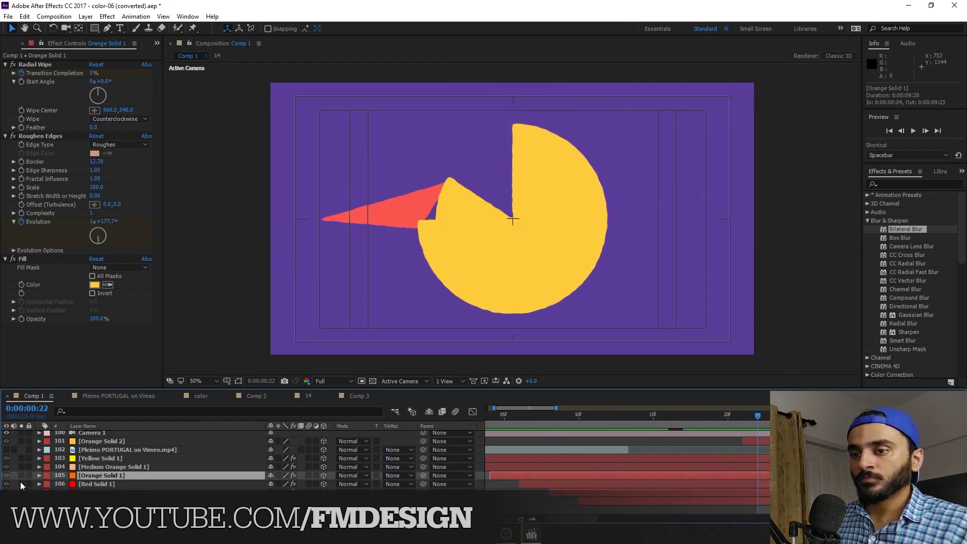
{"action": "left_click", "coordinate": [22, 478]}
{"action": "left_click", "coordinate": [22, 484]}
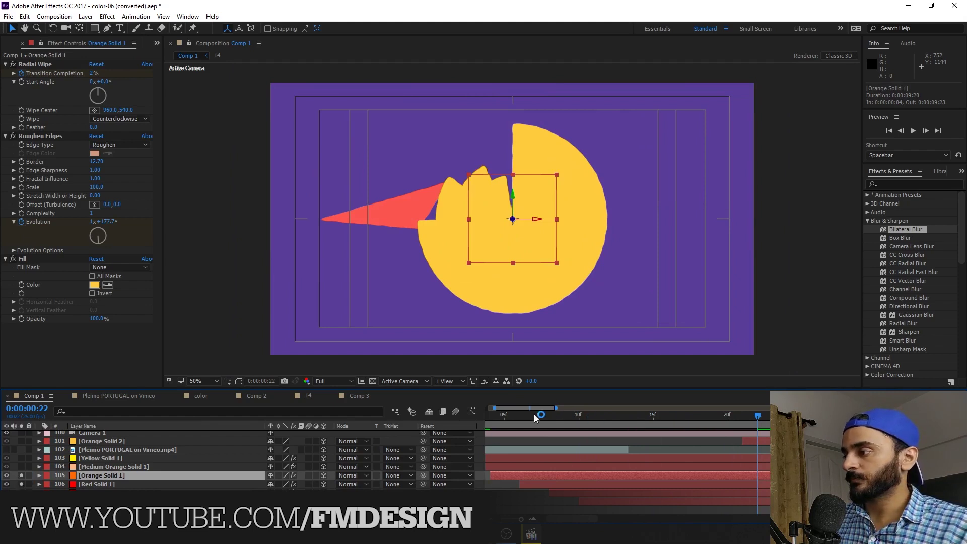
{"action": "key", "text": "space"}
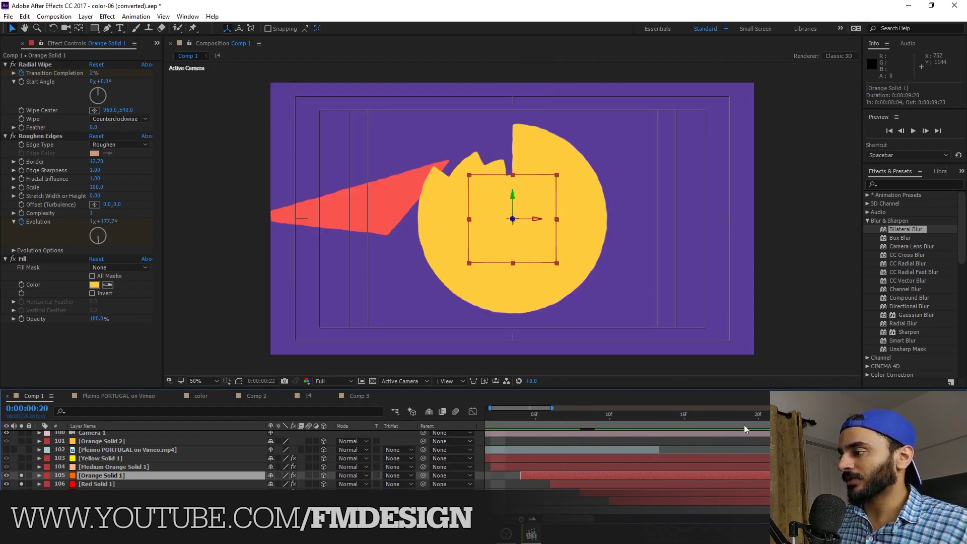
Select Red Solid 1 and Medium Orange Solid 1, then play the wipe from frame 20
{"action": "left_click", "coordinate": [574, 487]}
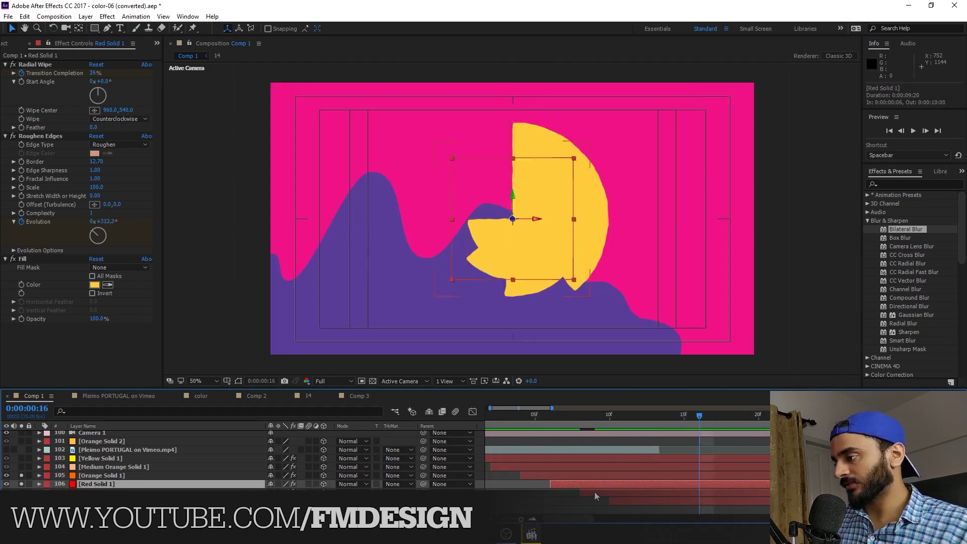
{"action": "left_click", "coordinate": [627, 503]}
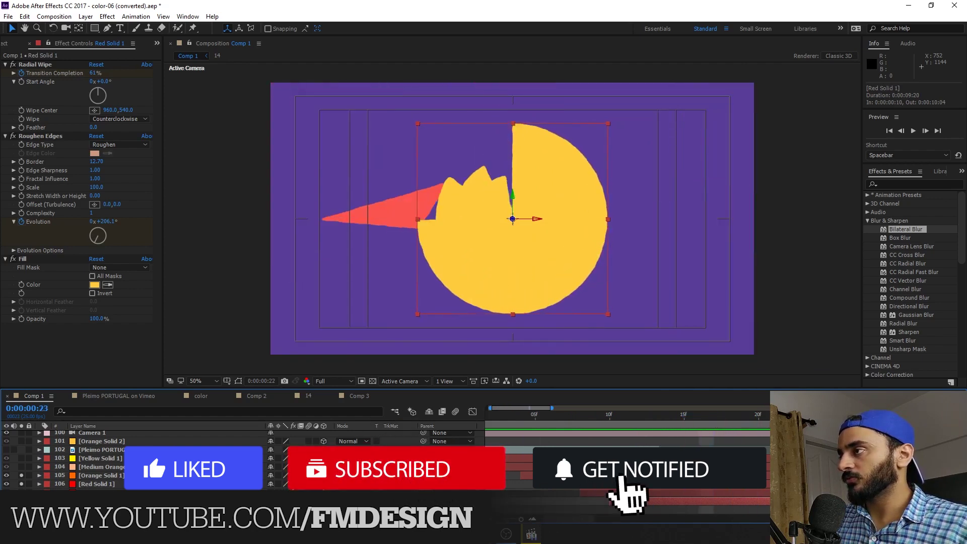
{"action": "left_click", "coordinate": [98, 466]}
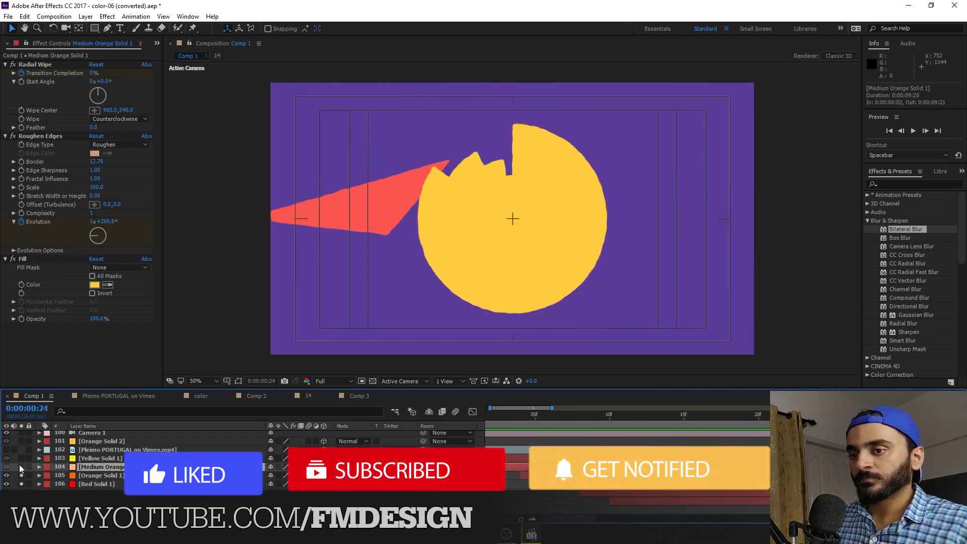
{"action": "left_click_drag", "start_coordinate": [597, 421], "coordinate": [758, 414]}
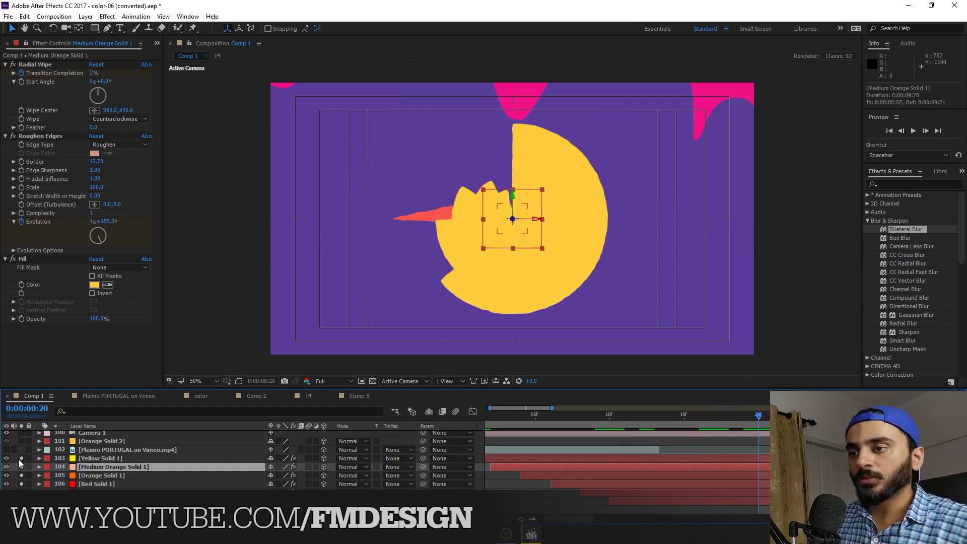
{"action": "key", "text": "space"}
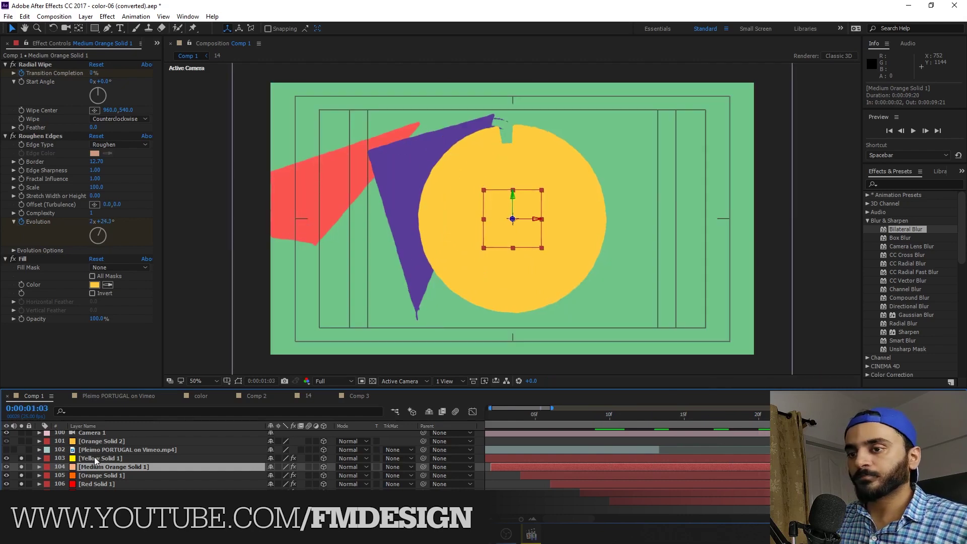
Turn on Orange Solid 2's visibility and preview its mottled orange patch inside the circle
{"action": "scroll", "coordinate": [98, 455], "scroll_direction": "up", "scroll_amount": 1}
{"action": "left_click", "coordinate": [96, 460]}
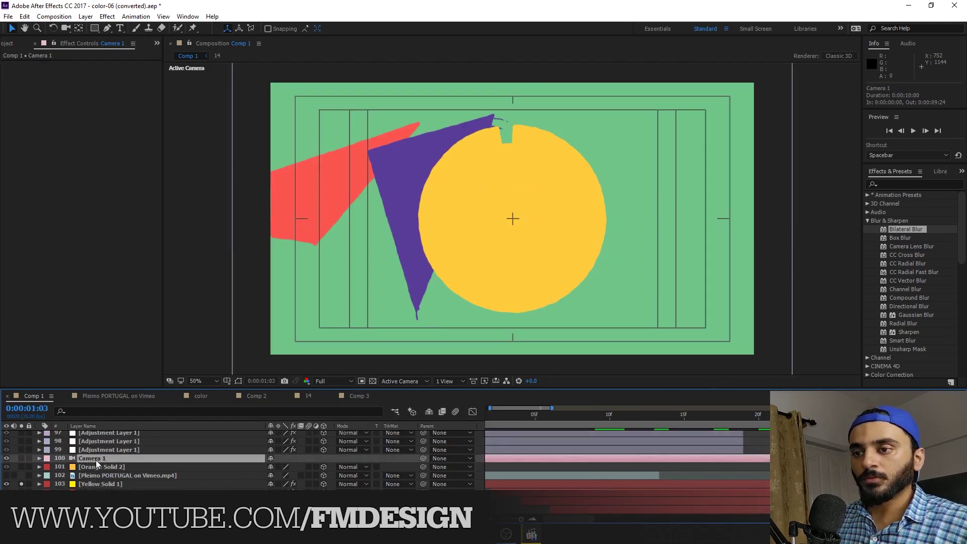
{"action": "left_click", "coordinate": [97, 467]}
{"action": "left_click", "coordinate": [18, 467]}
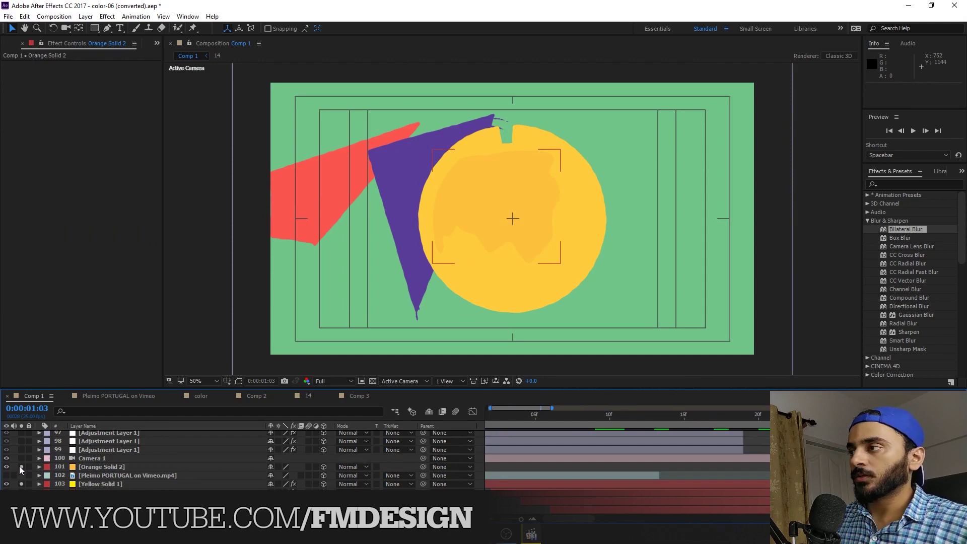
{"action": "left_click", "coordinate": [104, 467]}
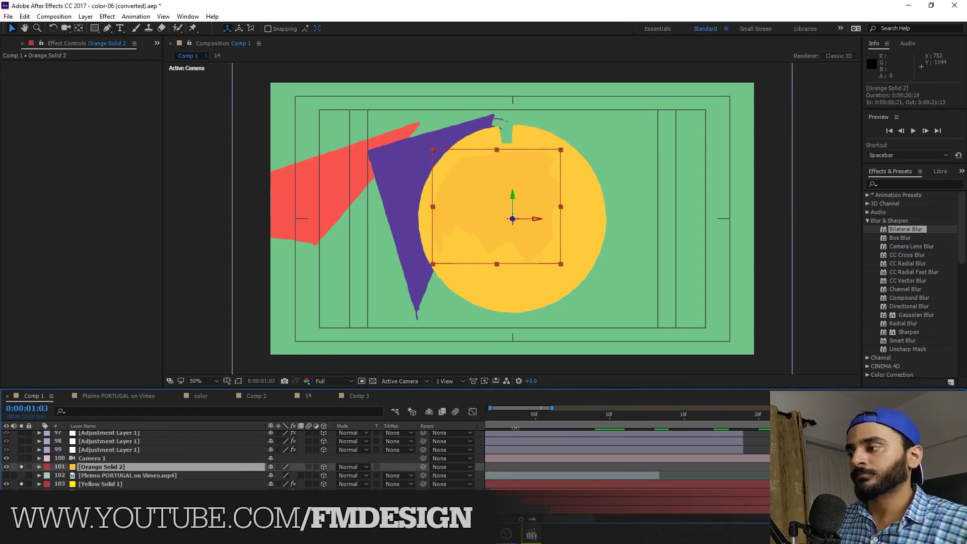
{"action": "key", "text": "space"}
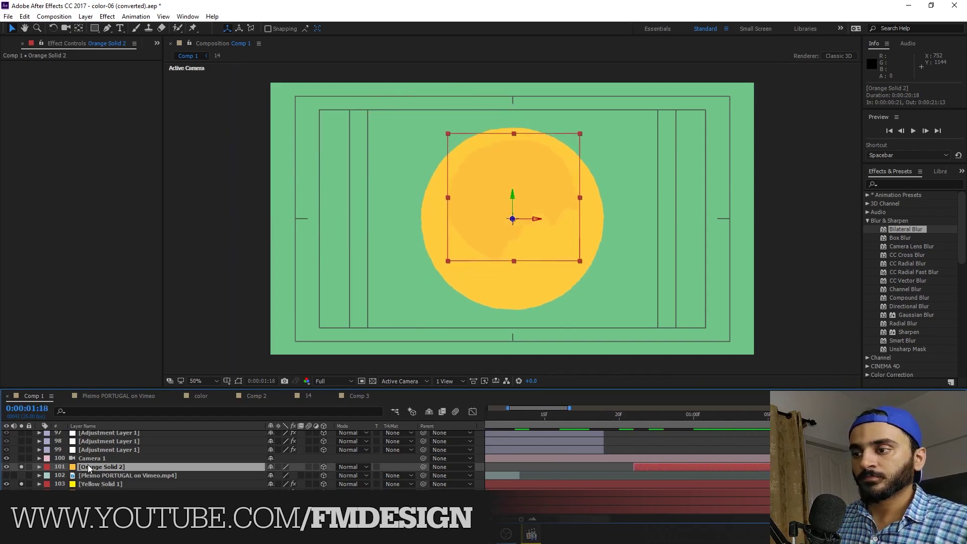
Select Adjustment Layer 1 to view its stroke effects
{"action": "scroll", "coordinate": [105, 471], "scroll_direction": "up", "scroll_amount": 2}
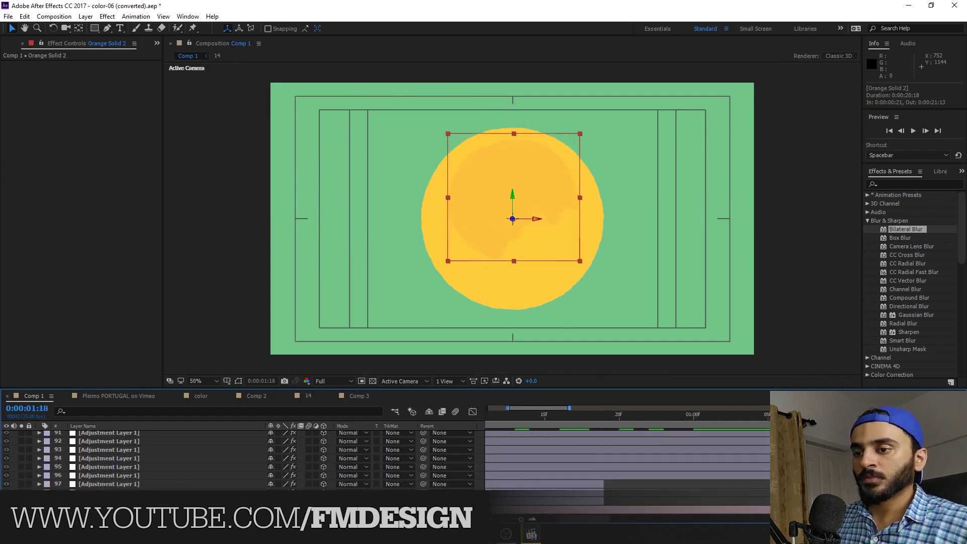
{"action": "left_click", "coordinate": [106, 501]}
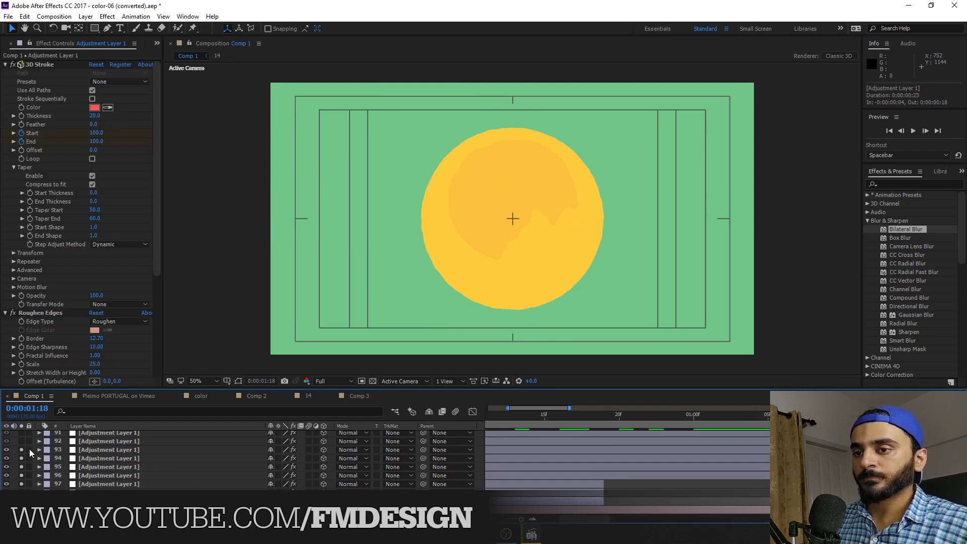
{"action": "scroll", "coordinate": [26, 472], "scroll_direction": "up", "scroll_amount": 1}
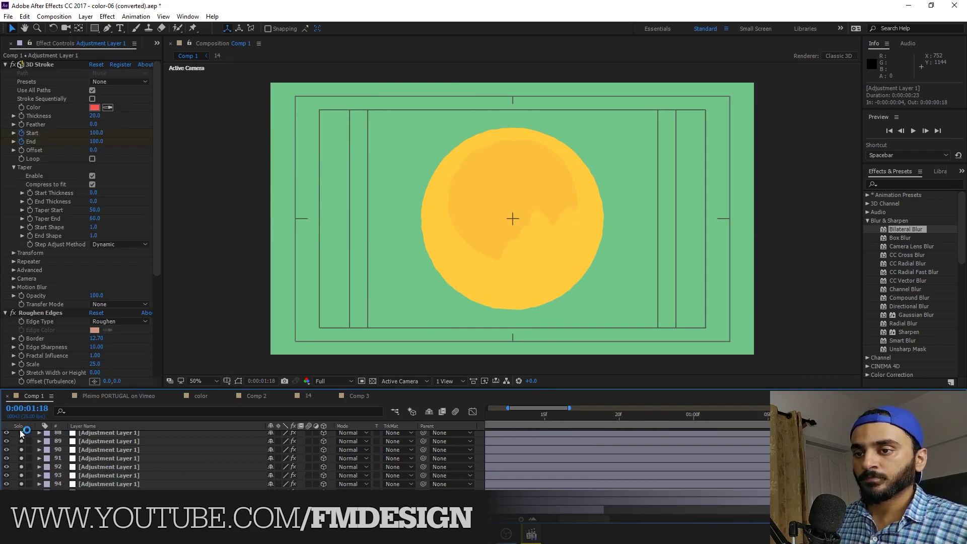
{"action": "scroll", "coordinate": [22, 464], "scroll_direction": "up", "scroll_amount": 3}
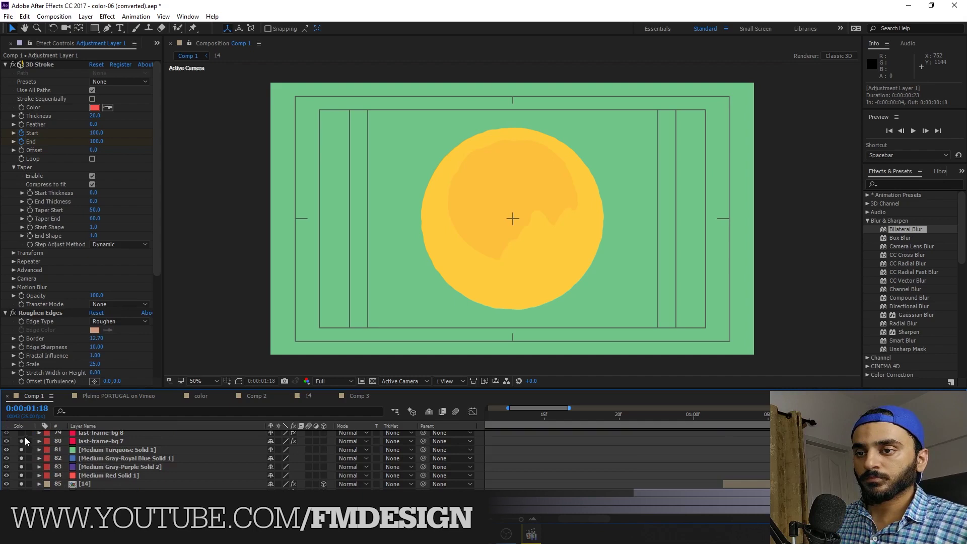
Show layer [14]'s Fill effect settings and scrub the playhead to about 0:00:01:13
{"action": "left_click_drag", "start_coordinate": [21, 441], "coordinate": [22, 484]}
{"action": "scroll", "coordinate": [26, 489], "scroll_direction": "up", "scroll_amount": 3}
{"action": "scroll", "coordinate": [26, 486], "scroll_direction": "down", "scroll_amount": 1}
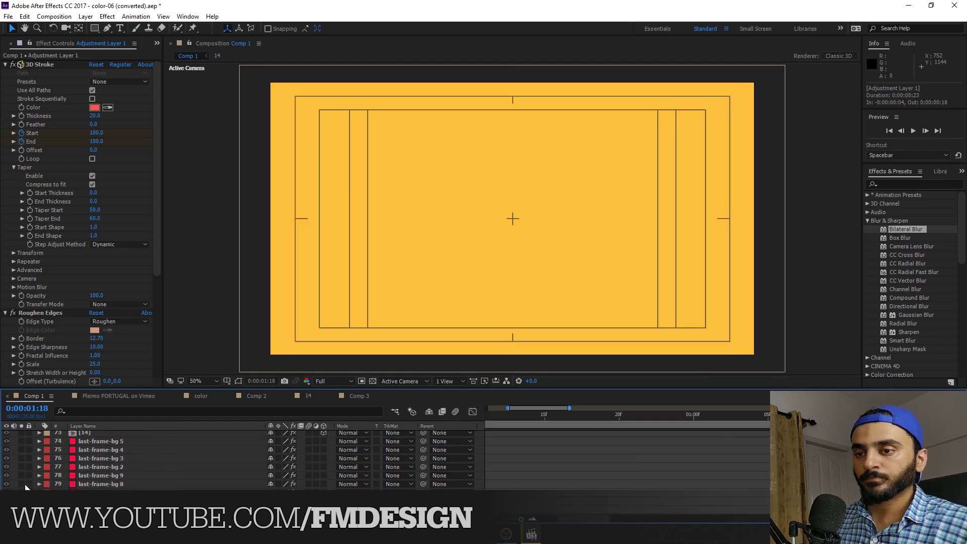
{"action": "scroll", "coordinate": [18, 477], "scroll_direction": "up", "scroll_amount": 1}
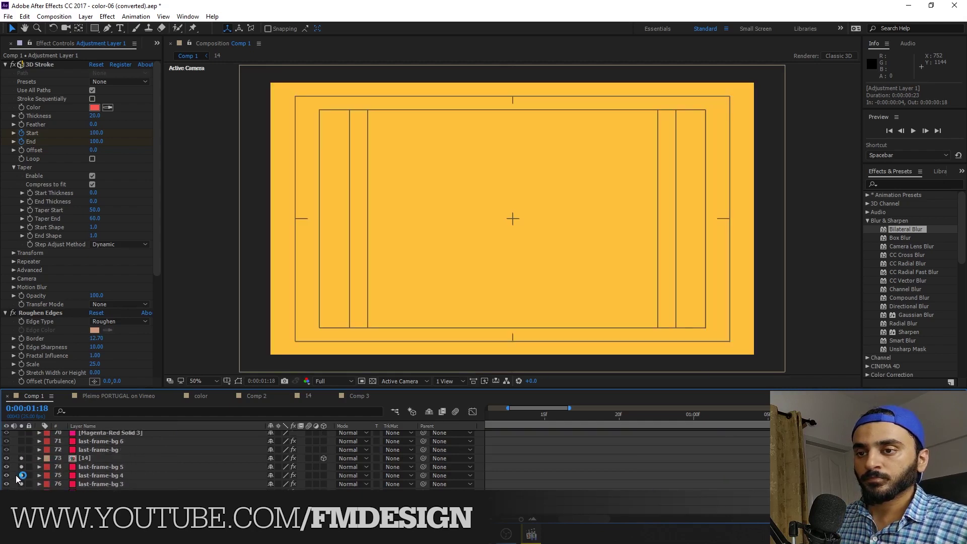
{"action": "left_click", "coordinate": [83, 459]}
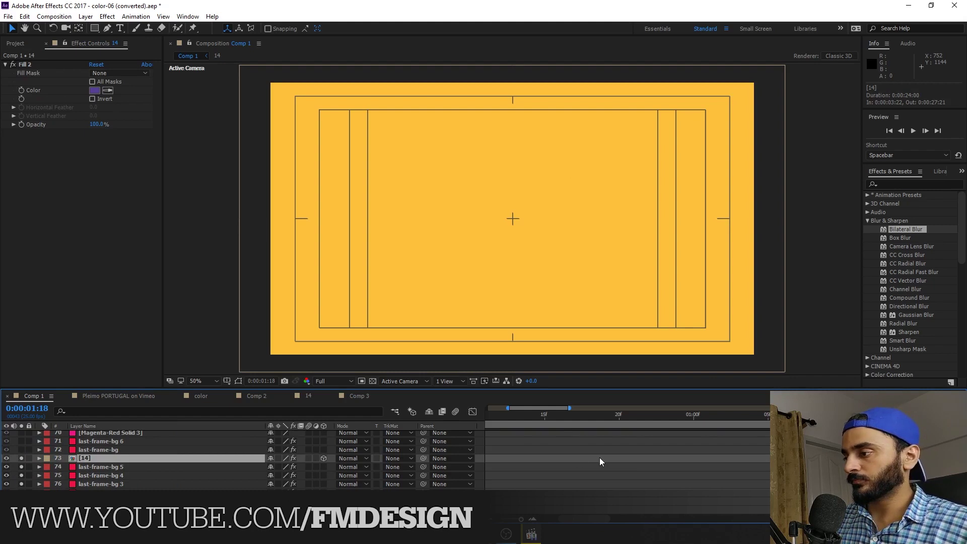
{"action": "left_click_drag", "start_coordinate": [546, 418], "coordinate": [886, 423]}
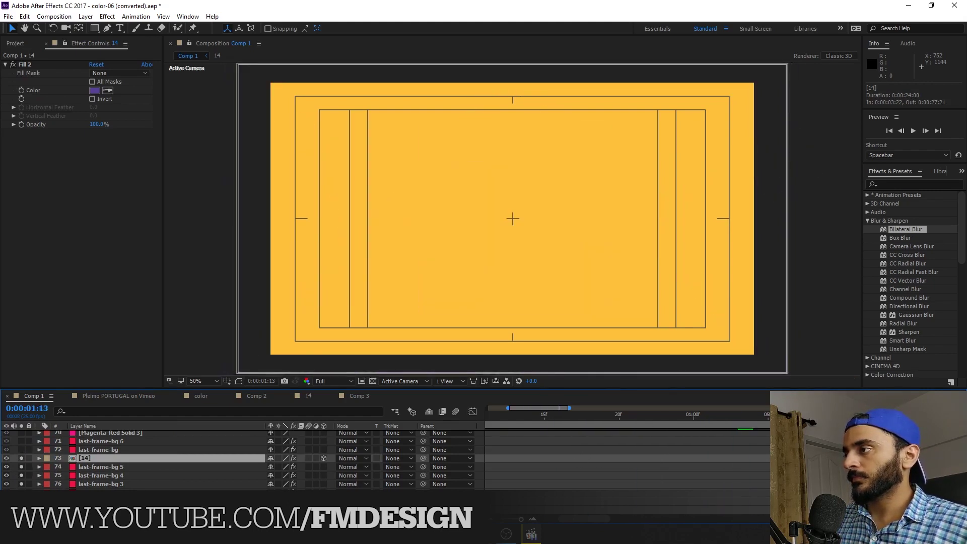
{"action": "scroll", "coordinate": [83, 458], "scroll_direction": "up", "scroll_amount": 2}
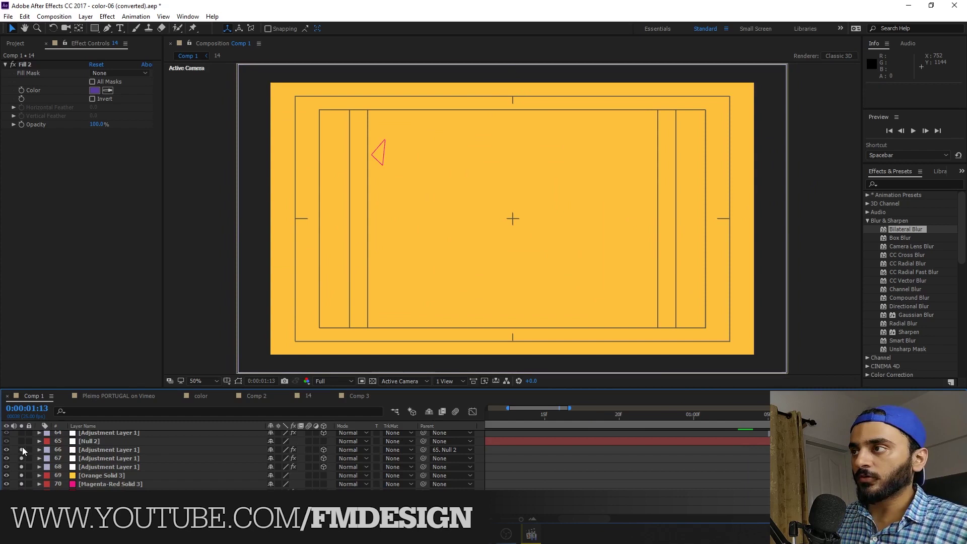
Select all layers to view their spiral paths, check layer 60's 3D Stroke, then deselect
{"action": "scroll", "coordinate": [28, 464], "scroll_direction": "up", "scroll_amount": 3}
{"action": "scroll", "coordinate": [29, 485], "scroll_direction": "down", "scroll_amount": 1}
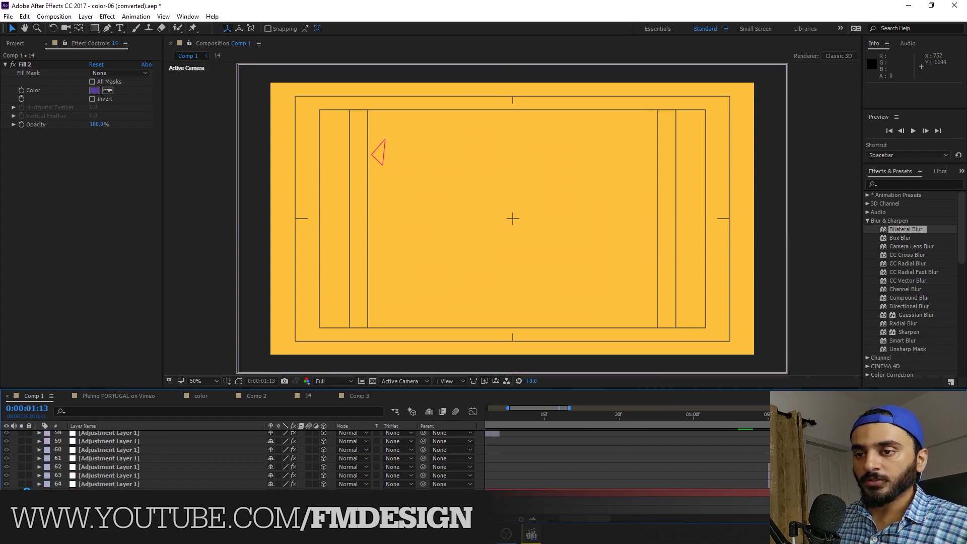
{"action": "key", "text": "ctrl+a"}
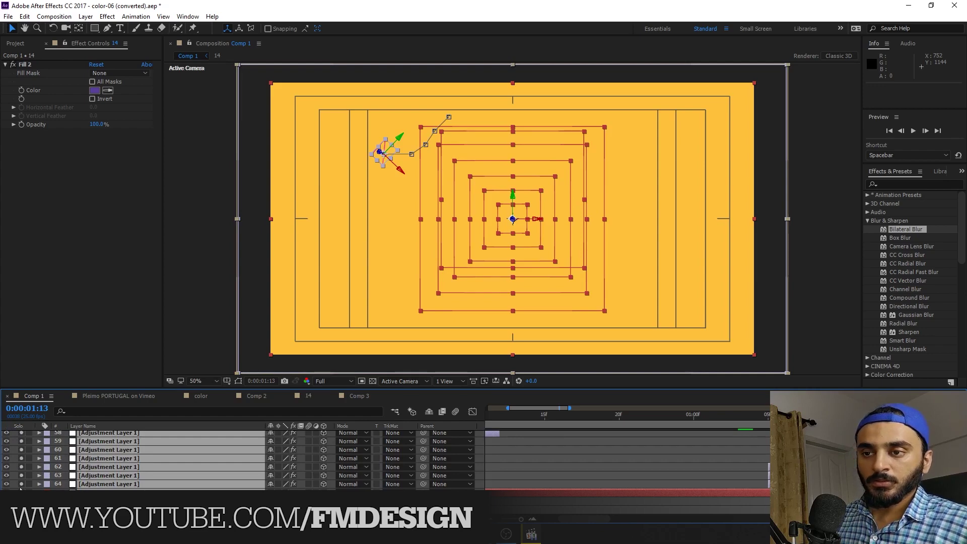
{"action": "left_click", "coordinate": [126, 450]}
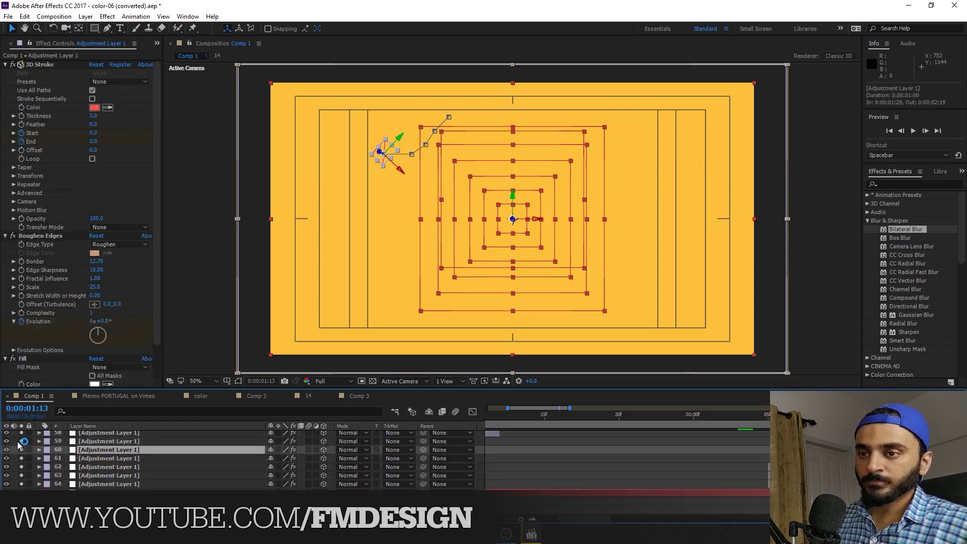
{"action": "left_click", "coordinate": [21, 441]}
{"action": "key", "text": "ctrl+a"}
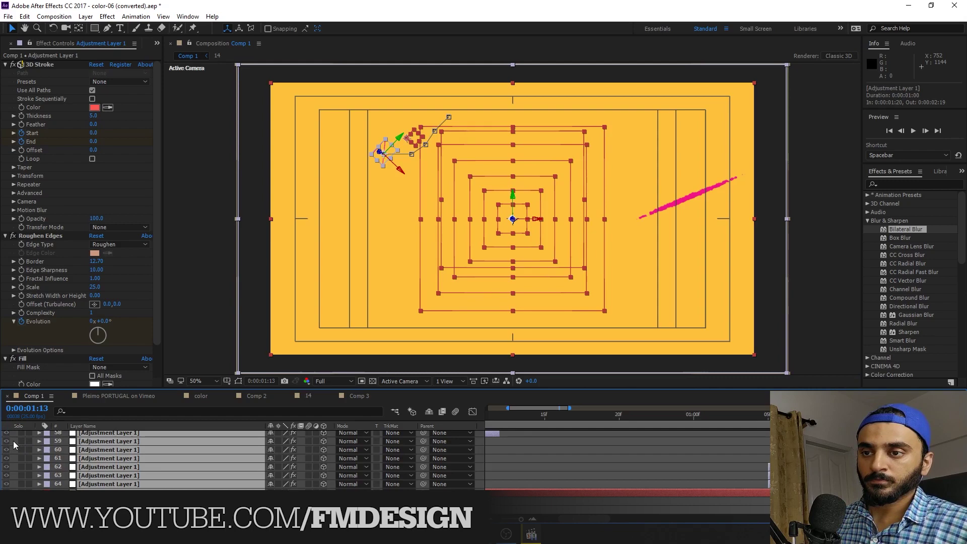
{"action": "key", "text": "ctrl+shift+a"}
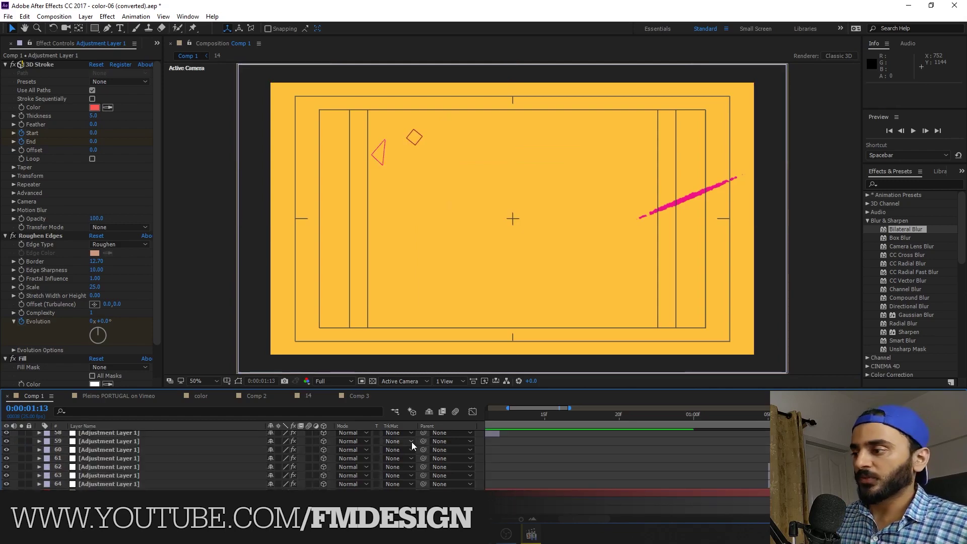
Select Layer 1 and step frames to 0:00:01:16 so the pink stroke lengthens
{"action": "scroll", "coordinate": [724, 458], "scroll_direction": "up", "scroll_amount": 10}
{"action": "scroll", "coordinate": [724, 458], "scroll_direction": "up", "scroll_amount": 10}
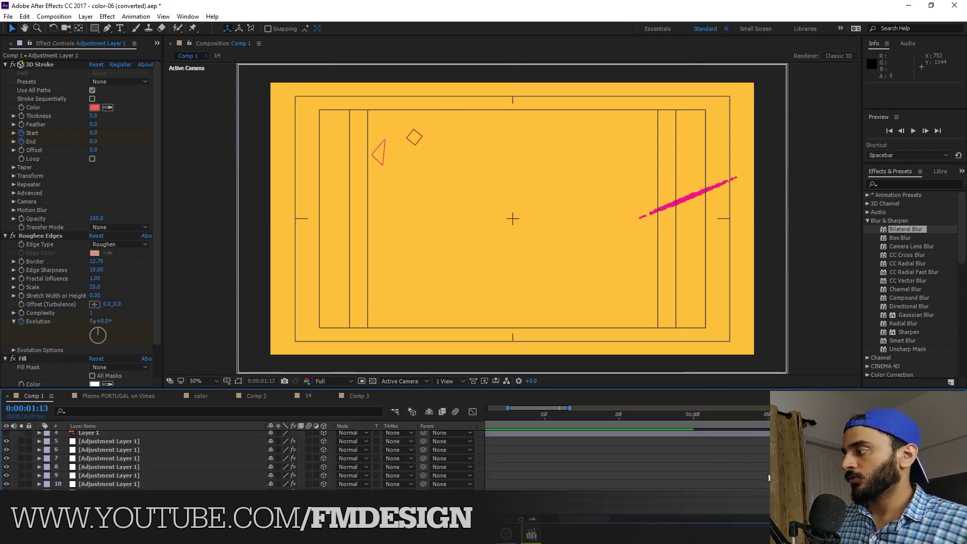
{"action": "left_click", "coordinate": [628, 460]}
{"action": "key", "text": "Page_Up"}
{"action": "key", "text": "Page_Up"}
{"action": "key", "text": "Page_Down"}
{"action": "key", "text": "Page_Down"}
{"action": "key", "text": "Page_Down"}
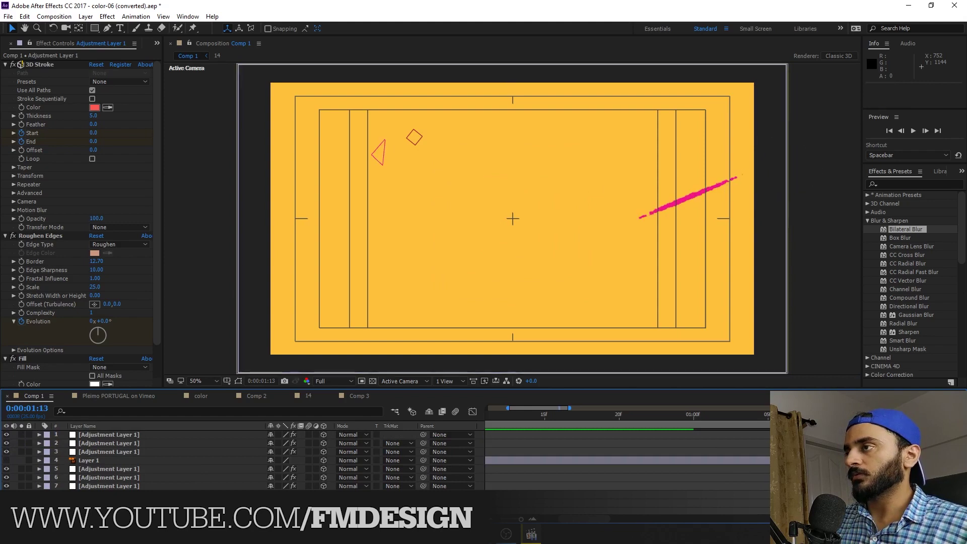
{"action": "key", "text": "Page_Down"}
{"action": "key", "text": "Page_Down"}
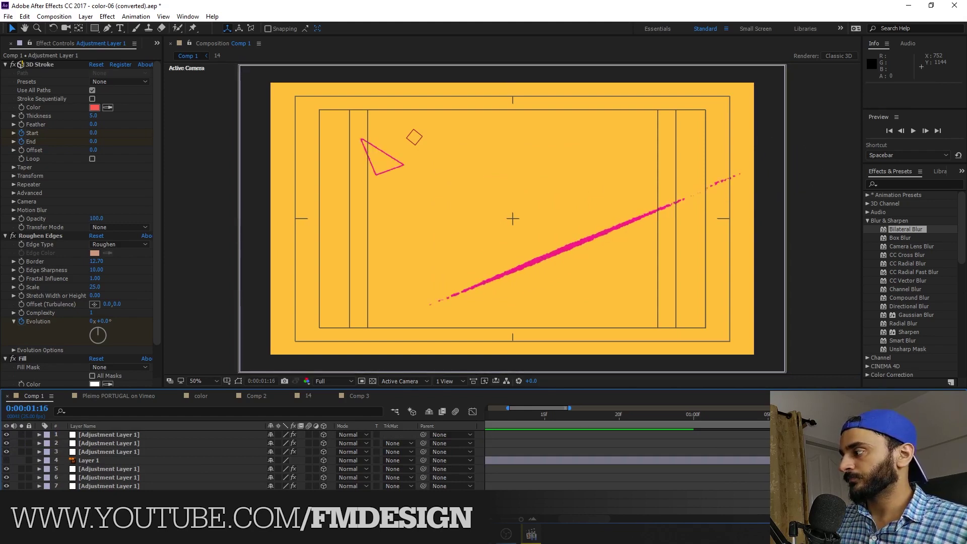
Zoom the timeline out, jump to 0:00:04:08, select Layer 14 and step to 0:00:04:14
{"action": "left_click_drag", "start_coordinate": [515, 520], "coordinate": [497, 523]}
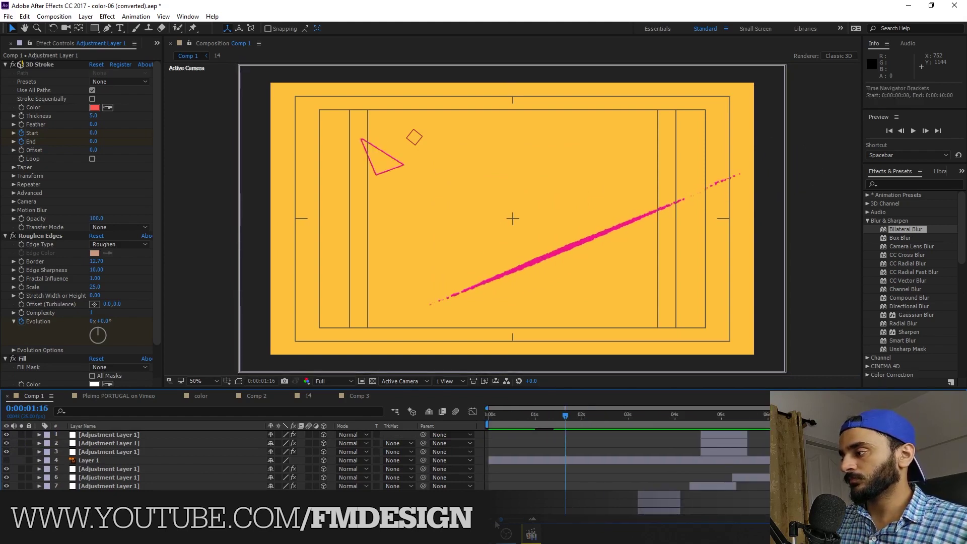
{"action": "left_click_drag", "start_coordinate": [705, 415], "coordinate": [645, 420]}
{"action": "left_click", "coordinate": [689, 414]}
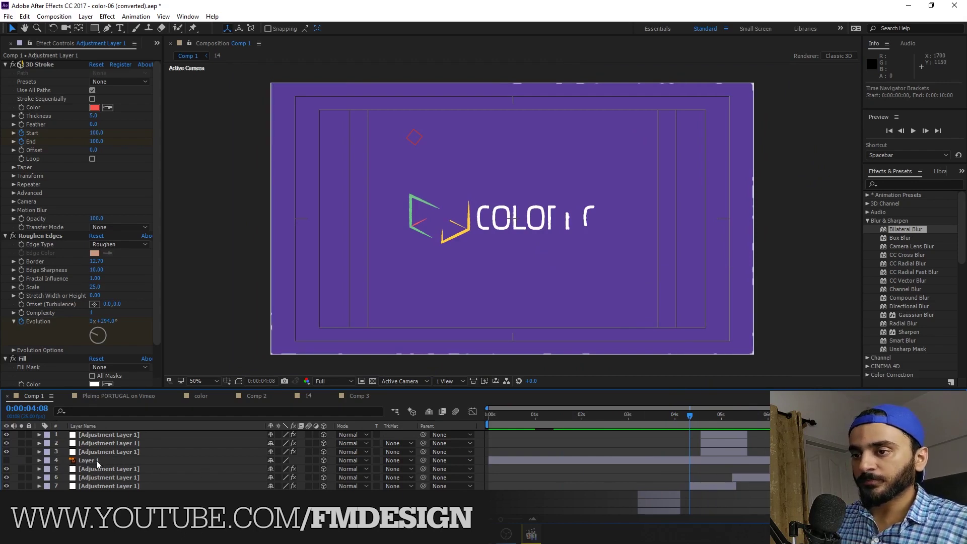
{"action": "scroll", "coordinate": [655, 473], "scroll_direction": "down", "scroll_amount": 4}
{"action": "left_click", "coordinate": [711, 454]}
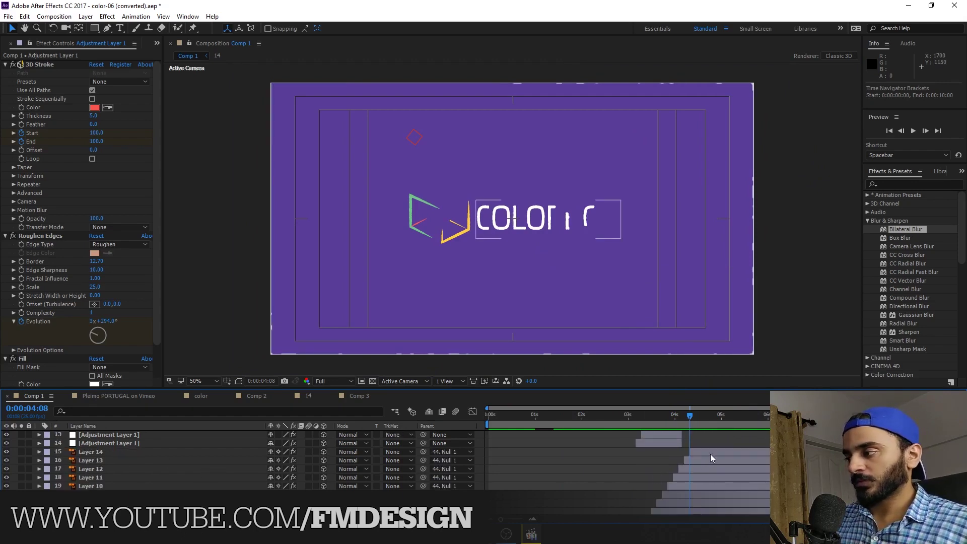
{"action": "key", "text": "Page_Down"}
{"action": "key", "text": "Page_Down"}
{"action": "key", "text": "Page_Down"}
{"action": "key", "text": "Page_Down"}
{"action": "key", "text": "Page_Down"}
{"action": "key", "text": "Page_Down"}
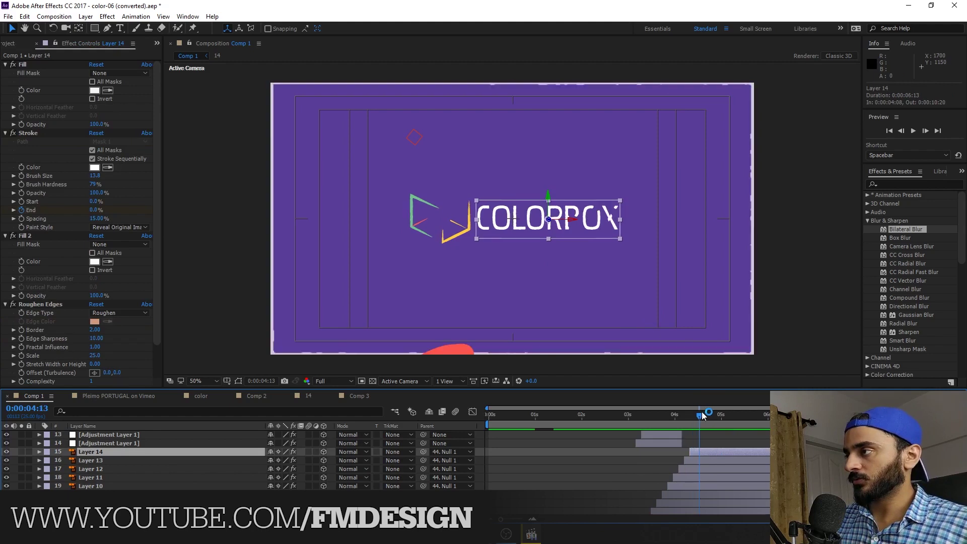
Toggle Layer 14's visibility, reveal the letter mask paths, and inspect Layer 13's stroke settings
{"action": "left_click", "coordinate": [7, 452]}
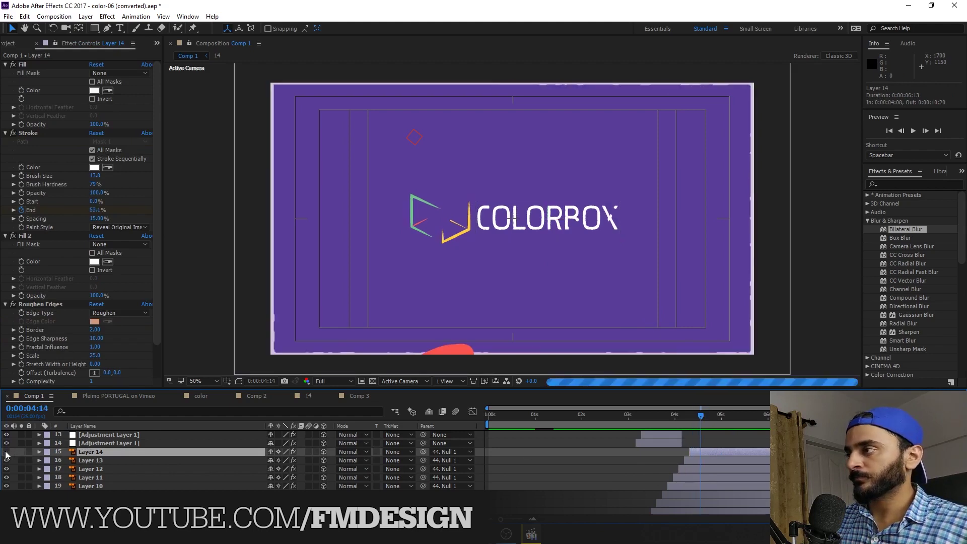
{"action": "left_click", "coordinate": [7, 452]}
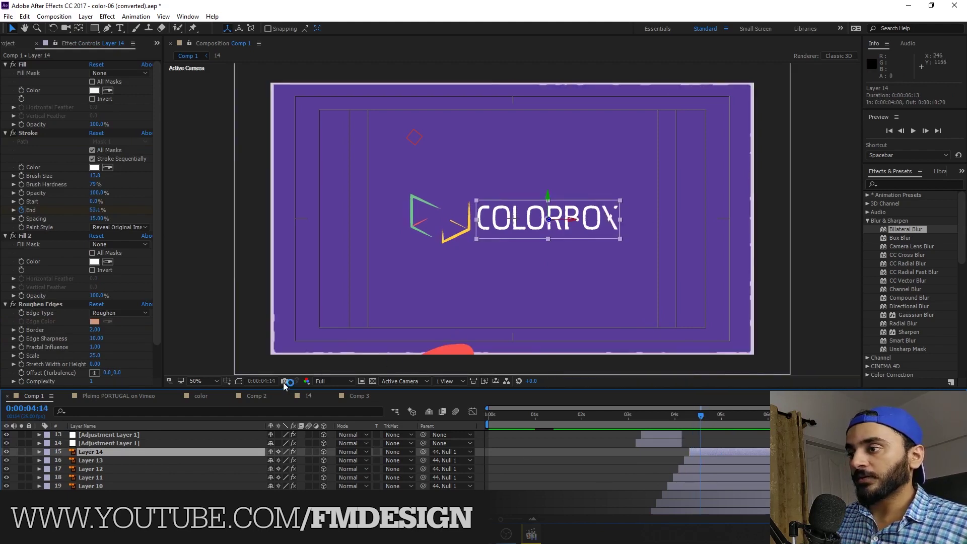
{"action": "left_click", "coordinate": [239, 381]}
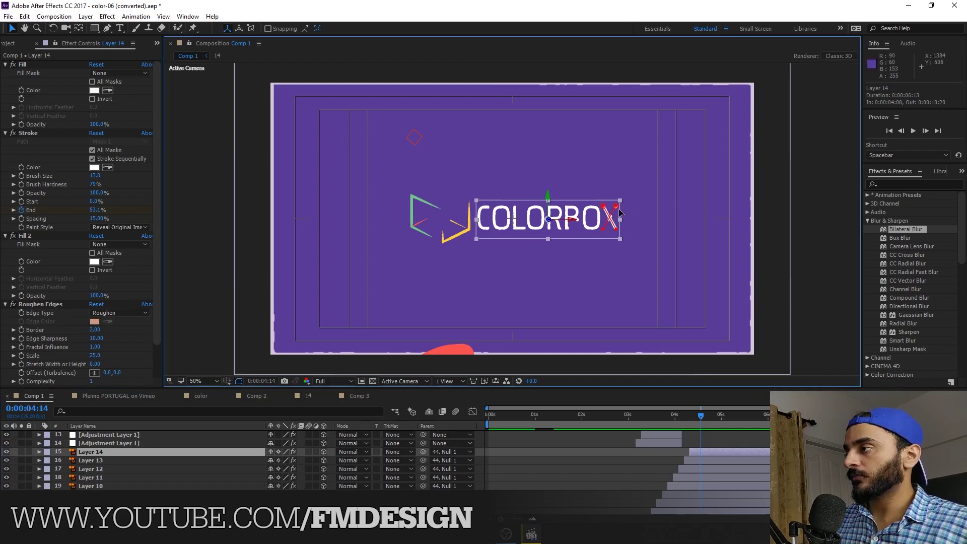
{"action": "left_click", "coordinate": [149, 460]}
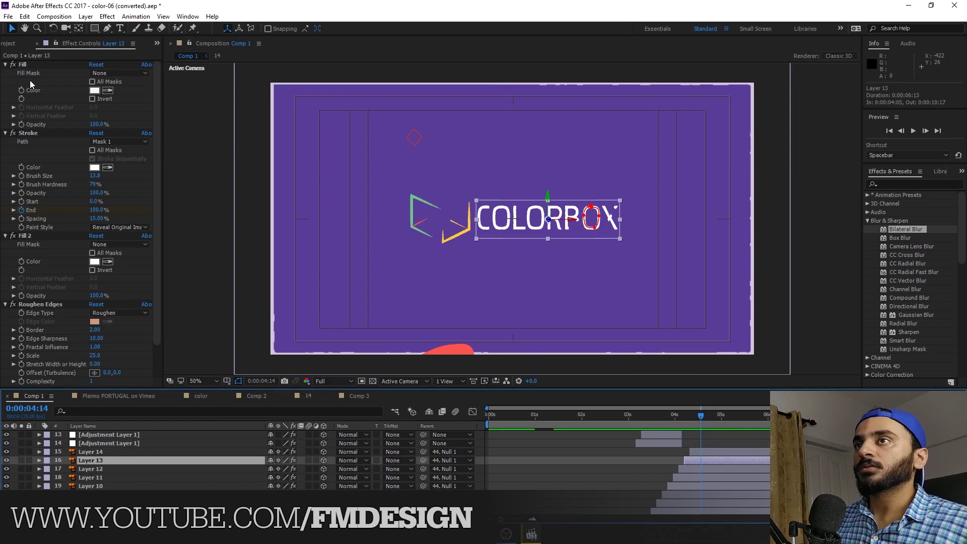
{"action": "scroll", "coordinate": [76, 187], "scroll_direction": "down", "scroll_amount": 2}
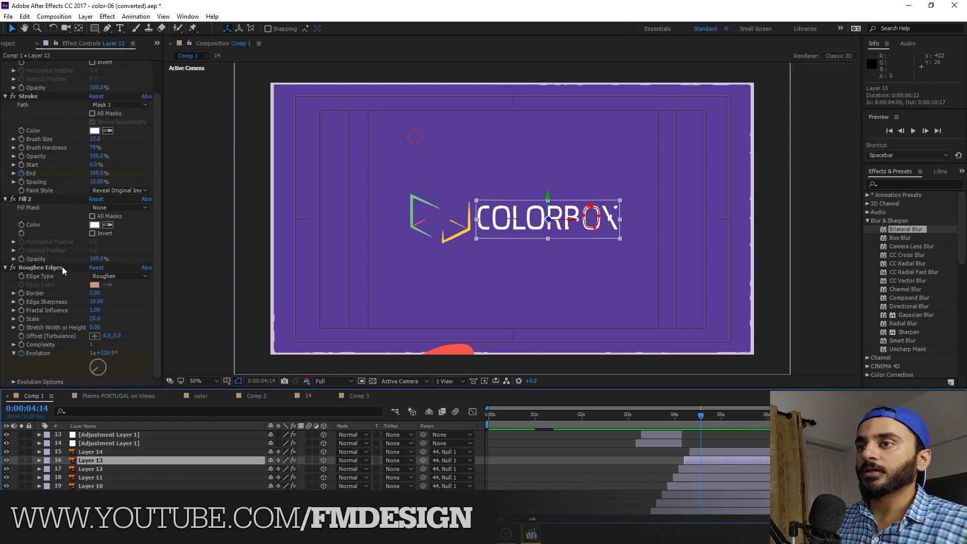
{"action": "left_click", "coordinate": [801, 235]}
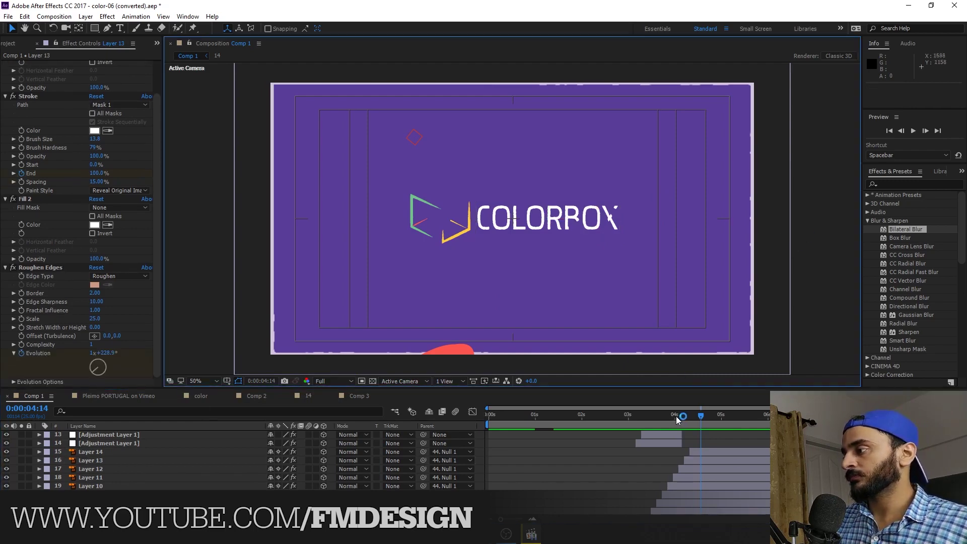
Preview the reveal and scrub from 0:00 to the final COLORBOX logo at about 0:00:06:09
{"action": "key", "text": "space"}
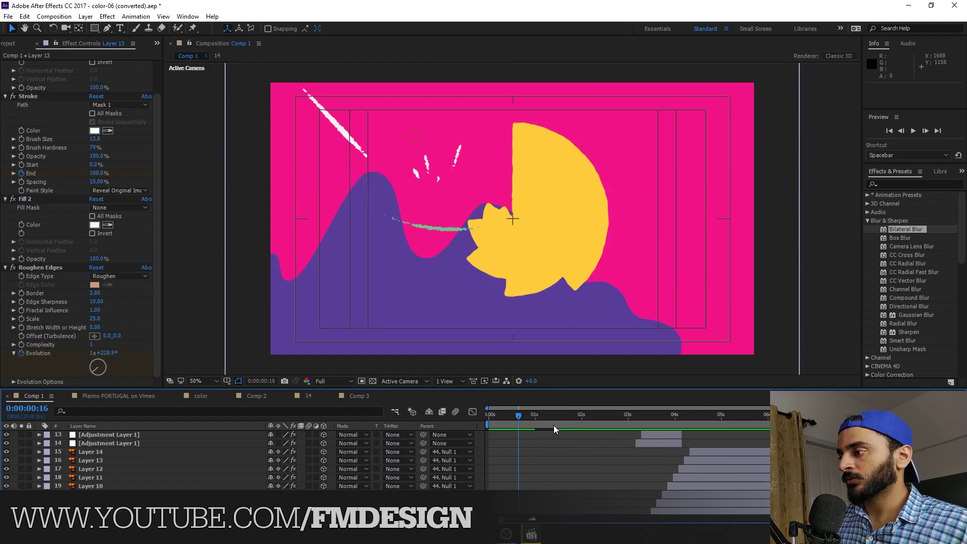
{"action": "mouse_move", "coordinate": [556, 430]}
{"action": "left_mouse_down"}
{"action": "mouse_move", "coordinate": [718, 439]}
{"action": "mouse_move", "coordinate": [557, 428]}
{"action": "mouse_move", "coordinate": [473, 442]}
{"action": "left_mouse_up"}
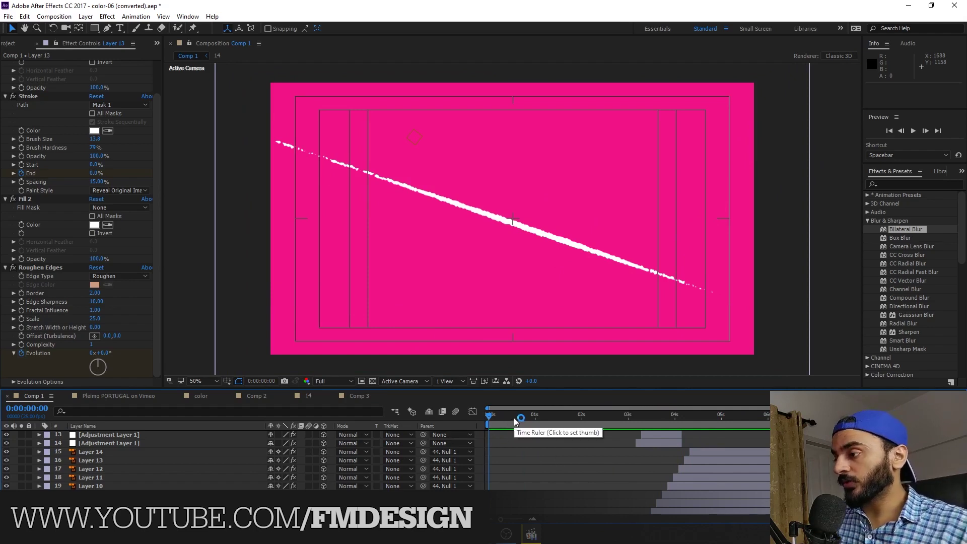
{"action": "left_click_drag", "start_coordinate": [515, 421], "coordinate": [753, 423]}
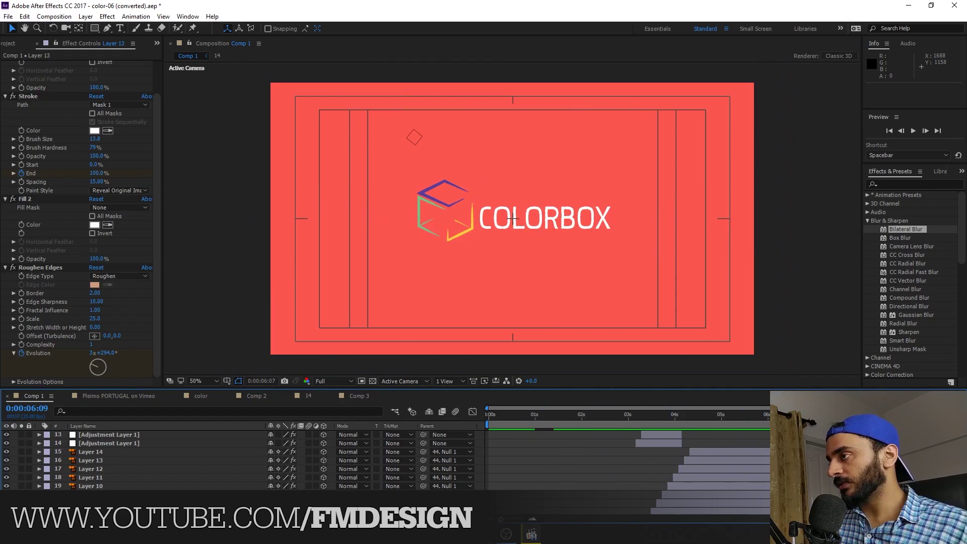